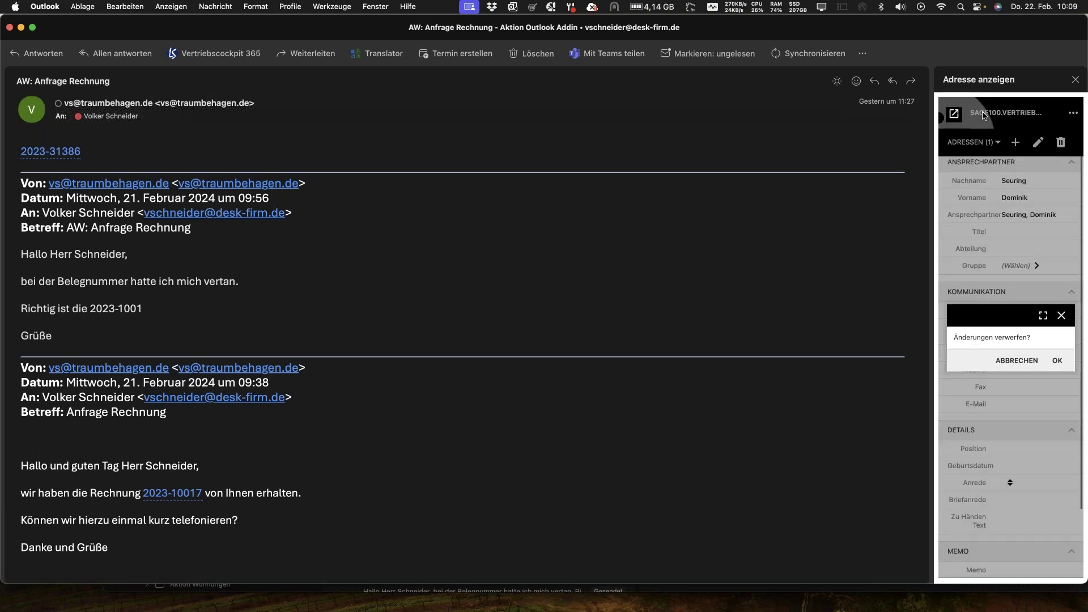
- Discard the unsaved contact changes and reload the sender's address in the Vertriebscockpit 365 add-in
{"action": "left_click", "coordinate": [1052, 363]}
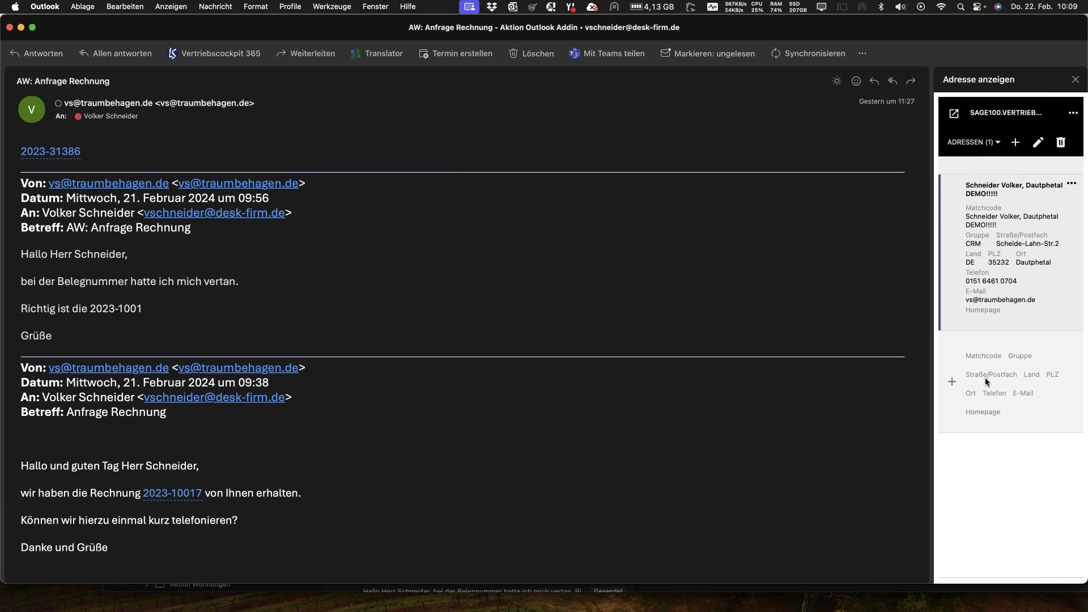
{"action": "left_click", "coordinate": [953, 384]}
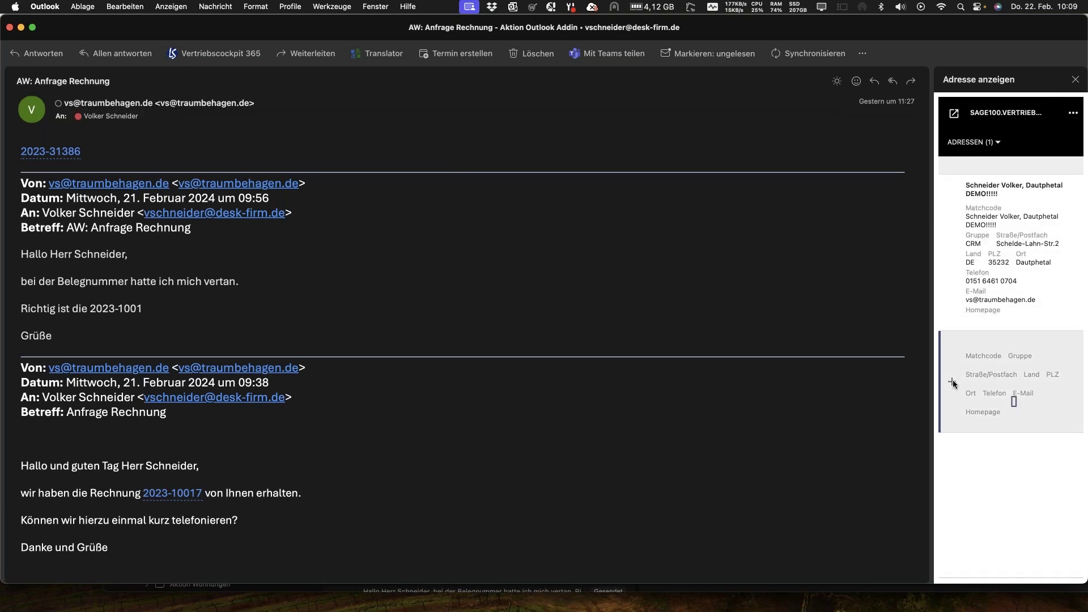
{"action": "left_click", "coordinate": [986, 144]}
{"action": "left_click", "coordinate": [975, 232]}
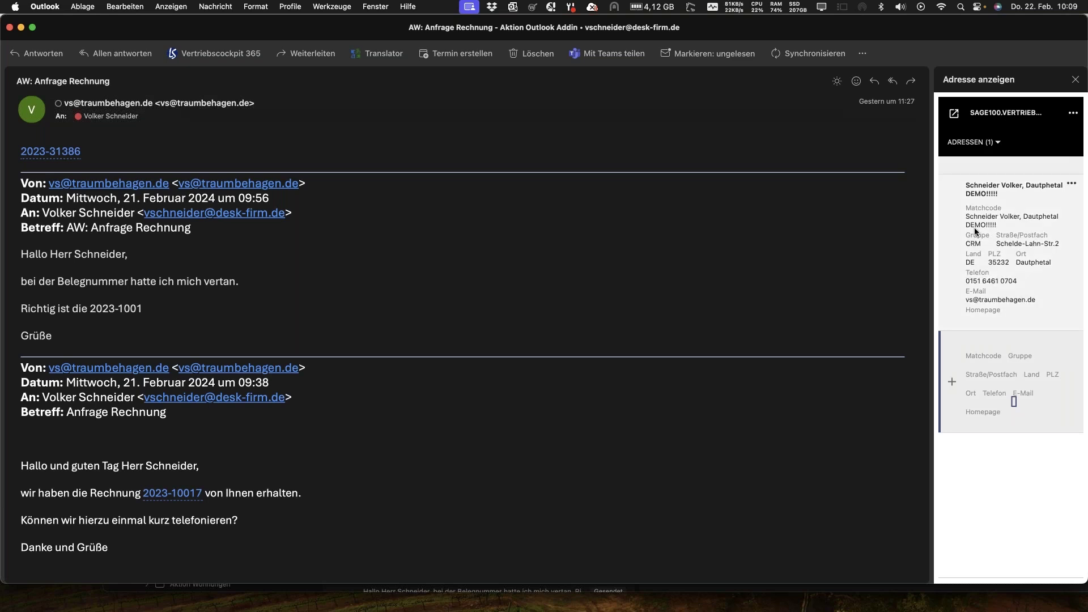
{"action": "left_click", "coordinate": [1004, 192]}
{"action": "left_click", "coordinate": [230, 59]}
{"action": "left_click", "coordinate": [223, 69]}
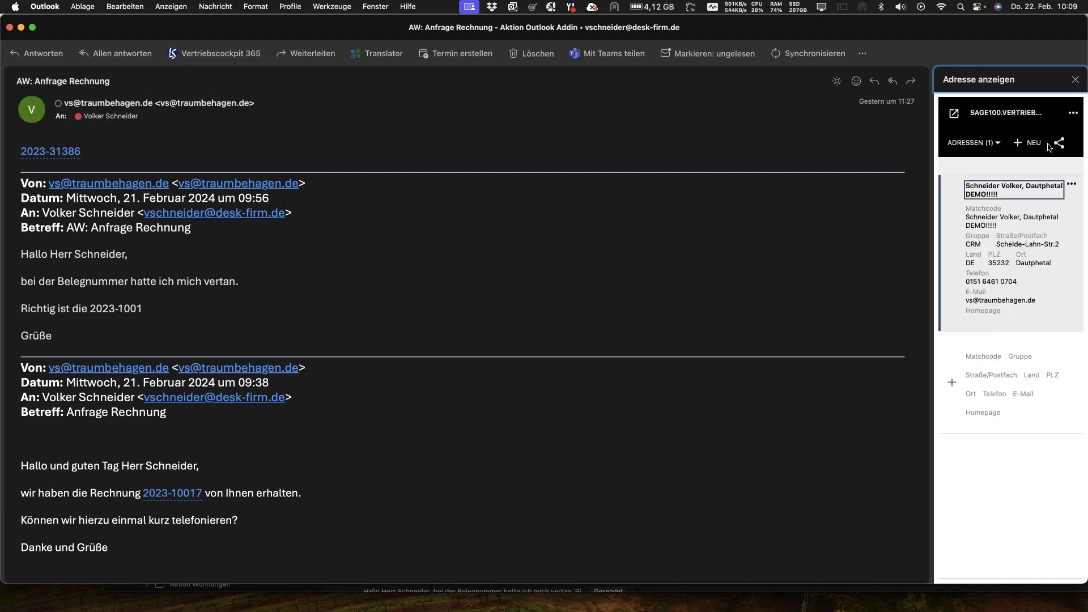
- Open the address list in the full browser view, inspect a blank new-address form, cancel it and return to the e-mail
{"action": "left_click", "coordinate": [1040, 233]}
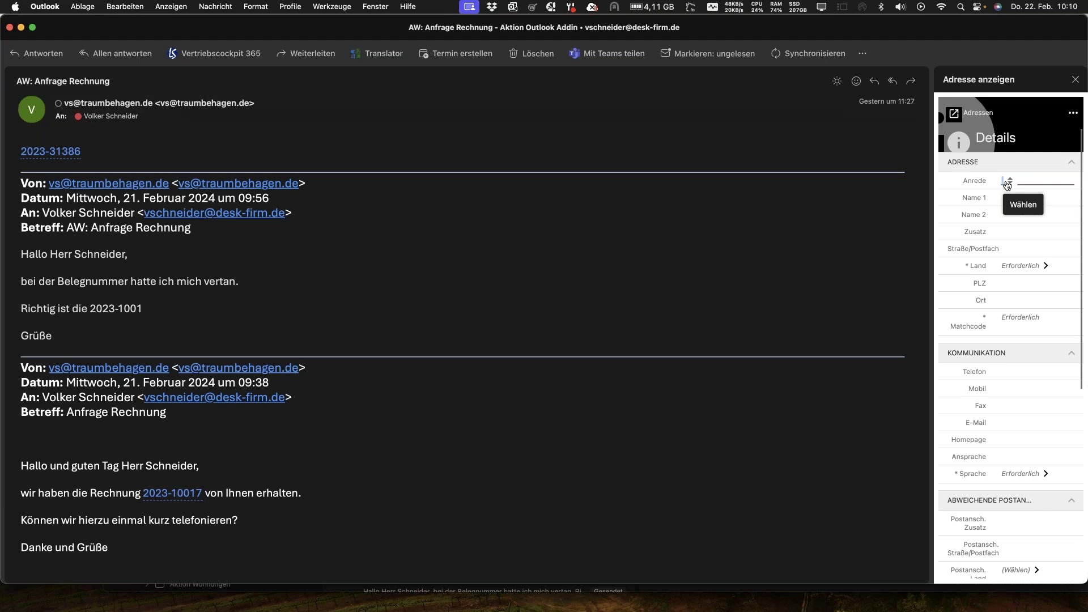
{"action": "left_click", "coordinate": [953, 115]}
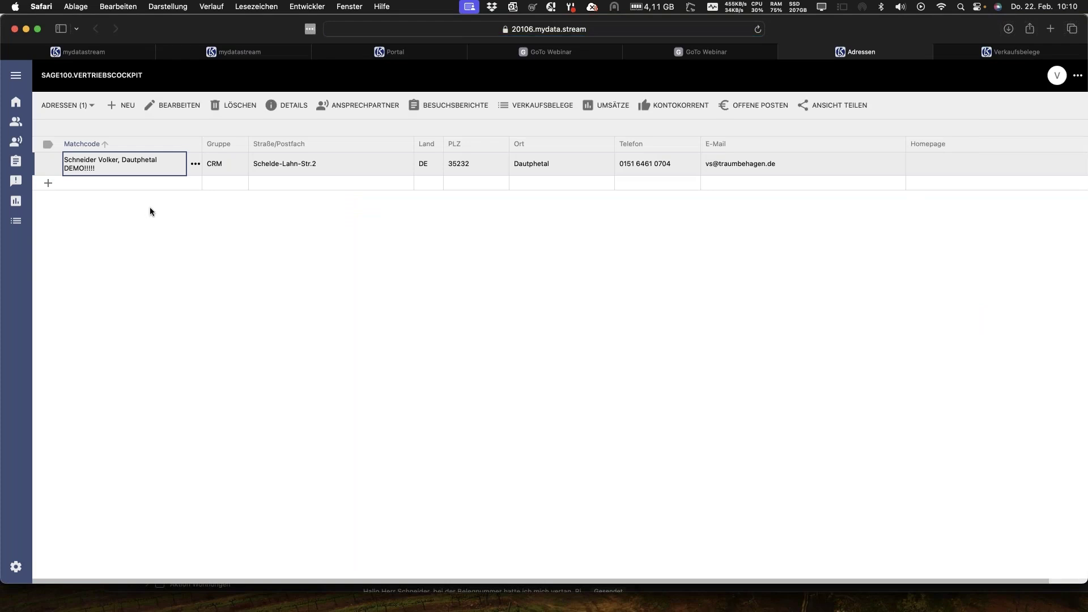
{"action": "left_click", "coordinate": [124, 106]}
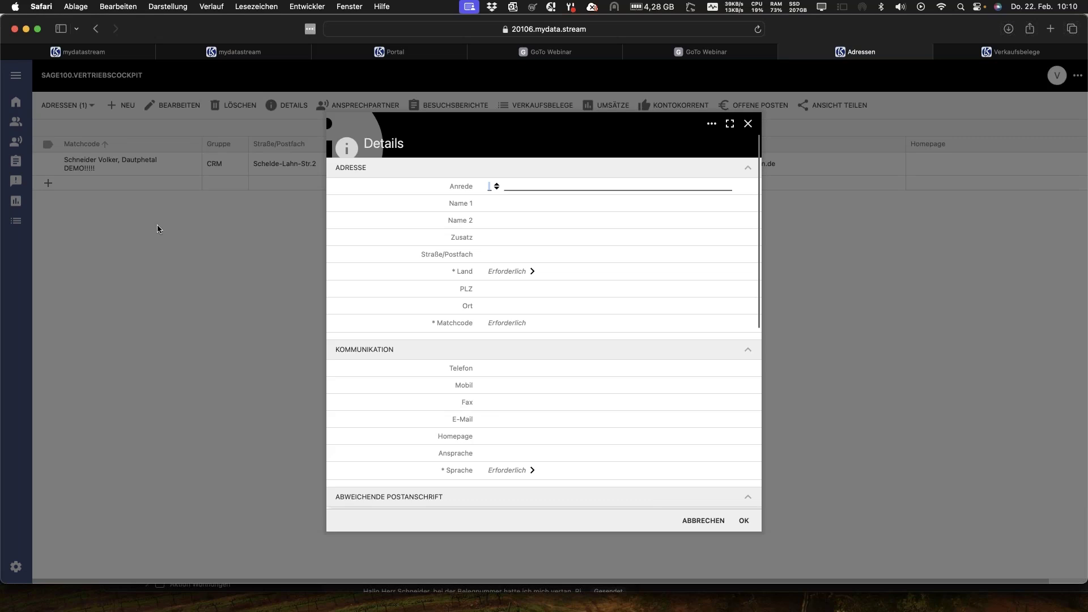
{"action": "left_click", "coordinate": [702, 520]}
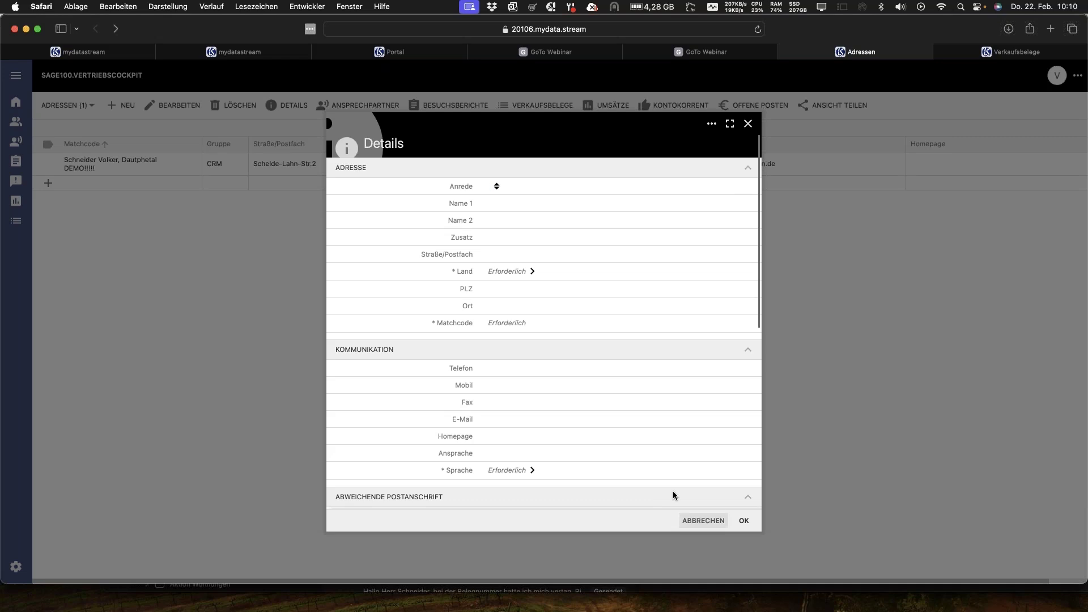
{"action": "left_click", "coordinate": [16, 76]}
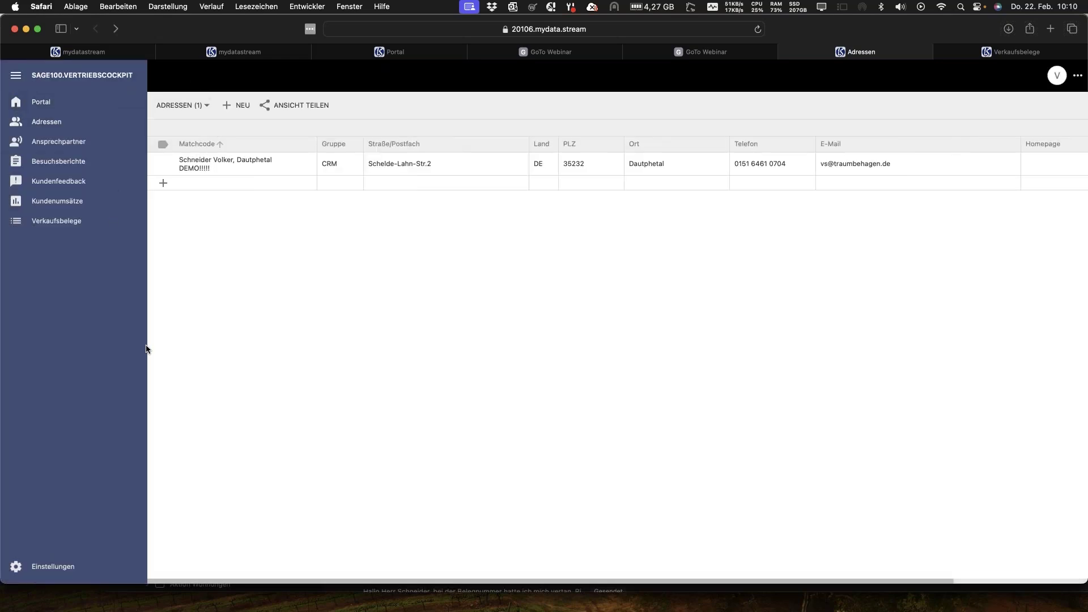
{"action": "left_click", "coordinate": [26, 29]}
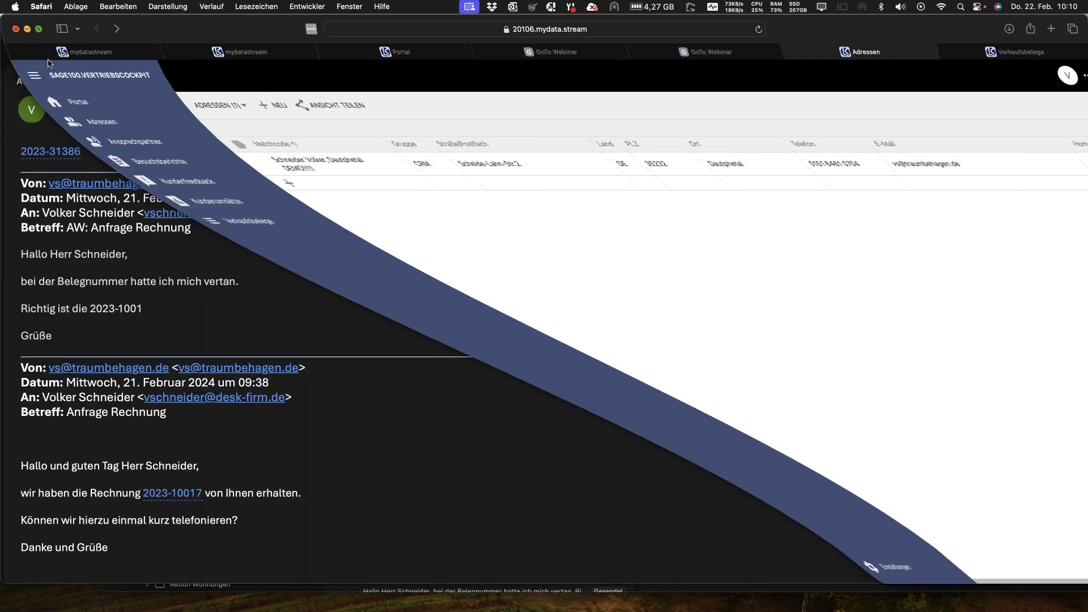
- Show the open support tickets for the e-mail's sender and open the listed ticket's details
{"action": "left_click", "coordinate": [235, 53]}
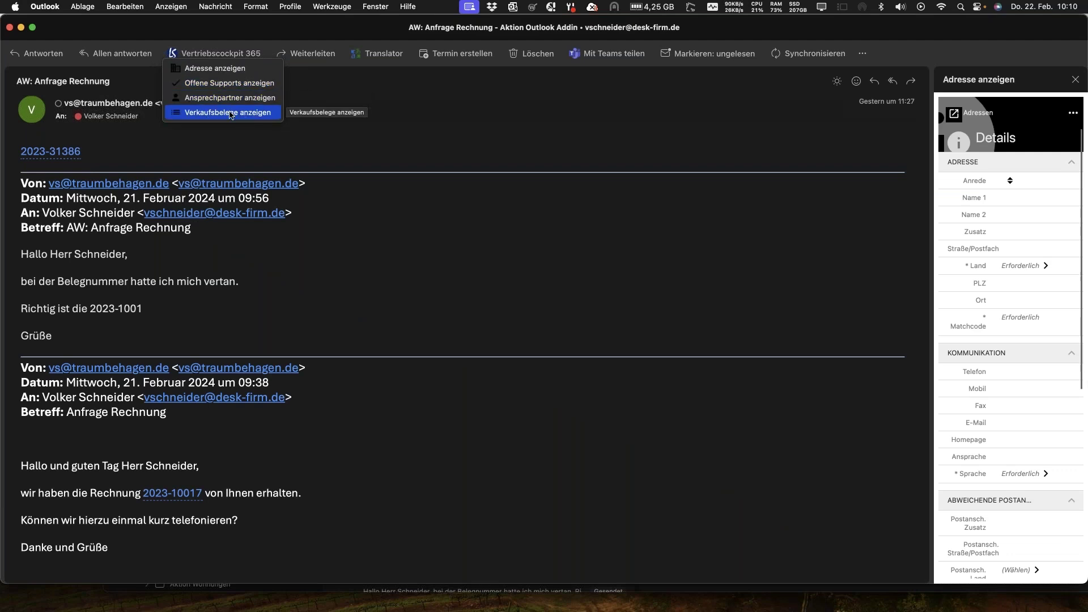
{"action": "left_click", "coordinate": [243, 86]}
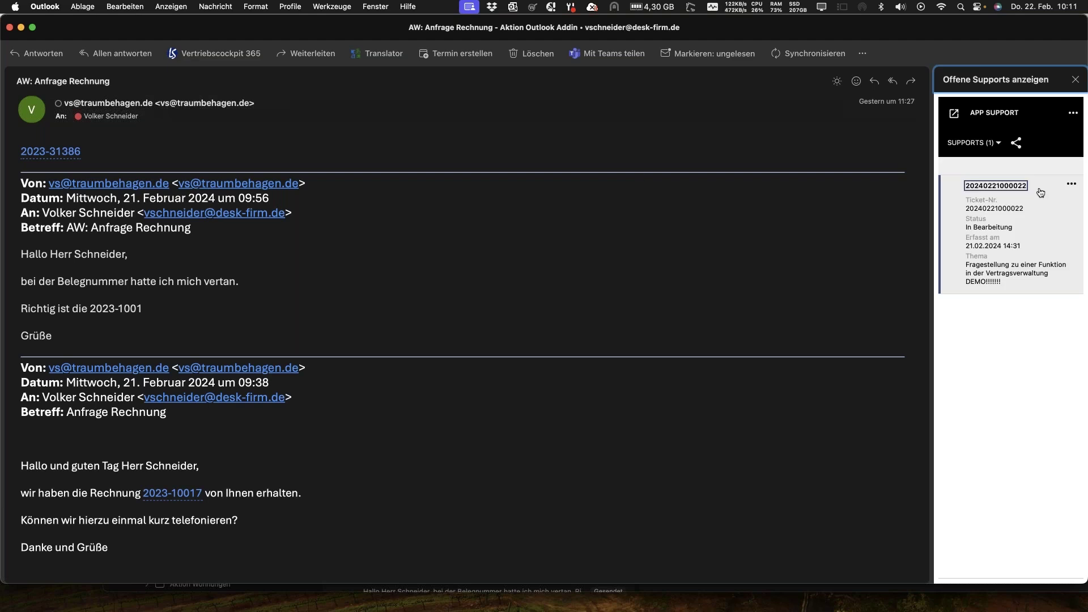
{"action": "left_click", "coordinate": [993, 208]}
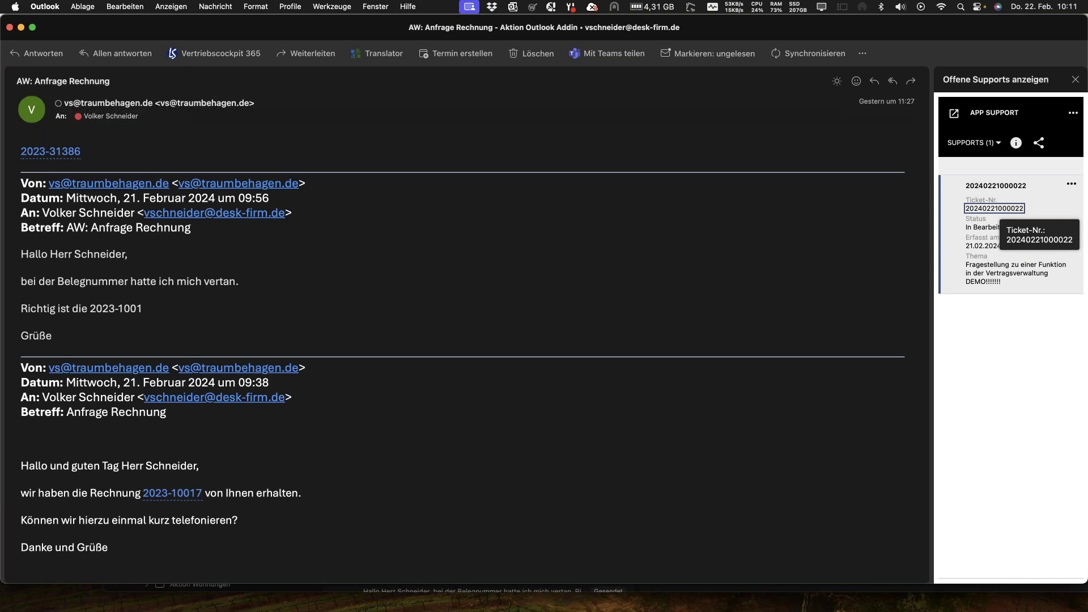
{"action": "left_click", "coordinate": [1074, 187]}
{"action": "left_click", "coordinate": [1039, 193]}
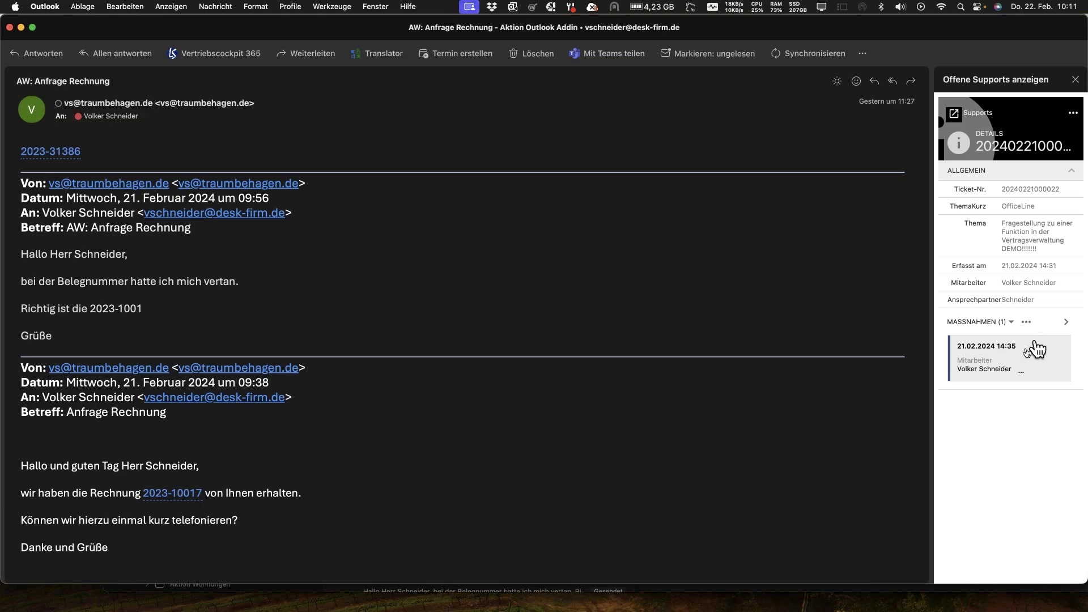
- Open the ticket's list of Massnahmen, check the actions available for its entry, and close the add-in pane
{"action": "left_click", "coordinate": [1065, 321]}
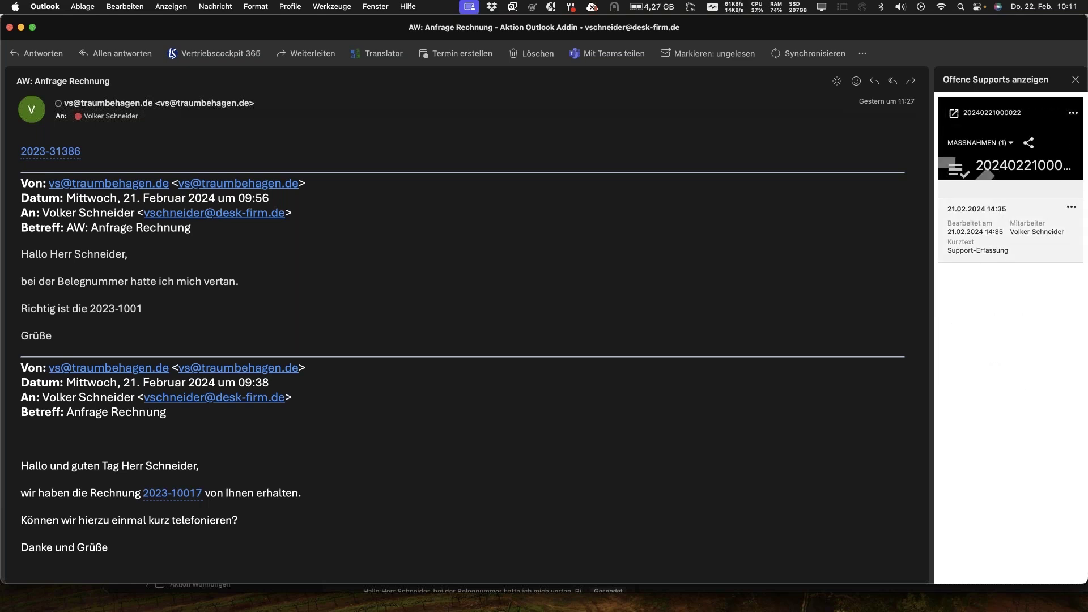
{"action": "left_click", "coordinate": [1071, 208]}
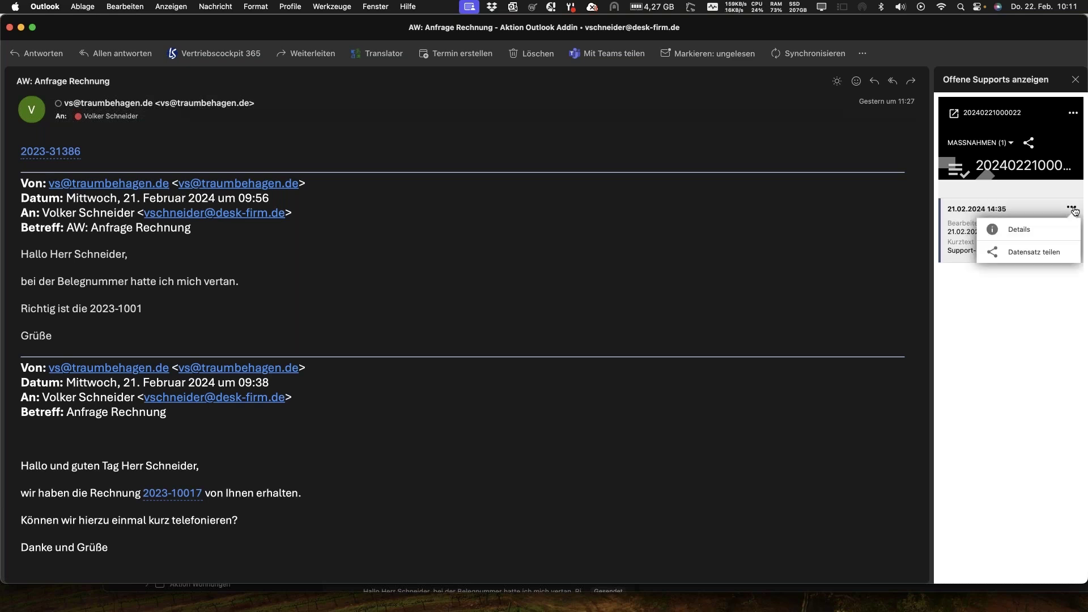
{"action": "left_click", "coordinate": [1018, 342]}
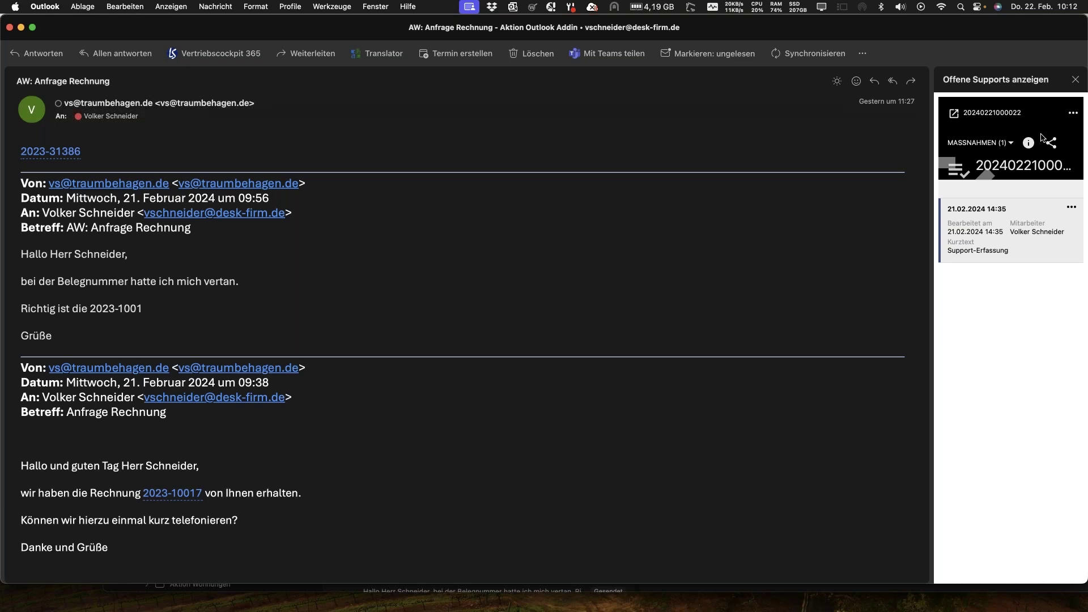
{"action": "left_click", "coordinate": [1074, 82]}
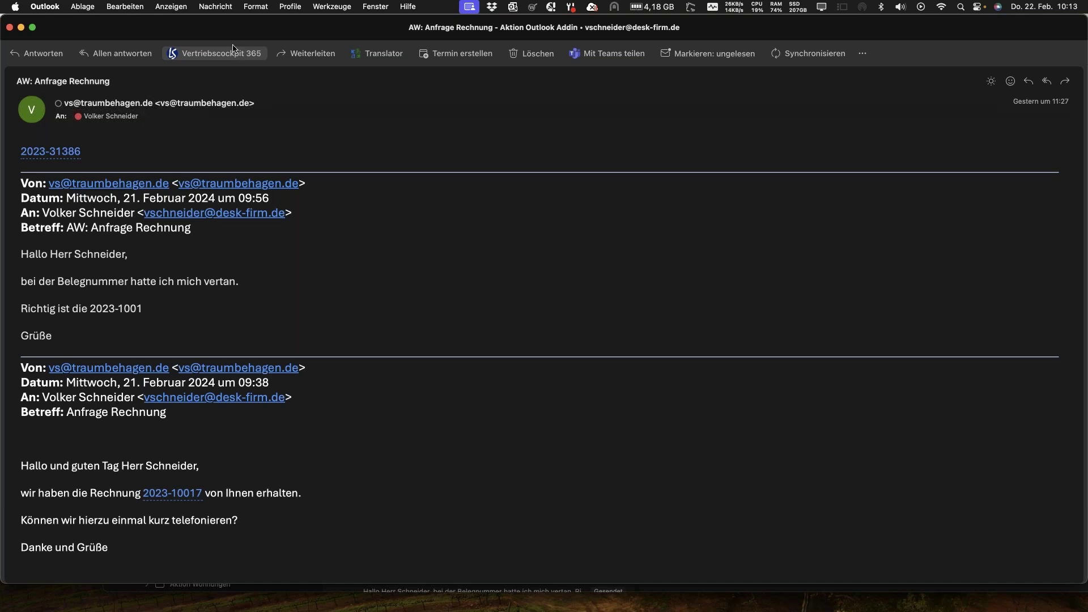
- Show the sender's Verkaufsbelege, check the actions available for the Angebot, and open the Positionen of the Proformarechnung
{"action": "left_click", "coordinate": [216, 53]}
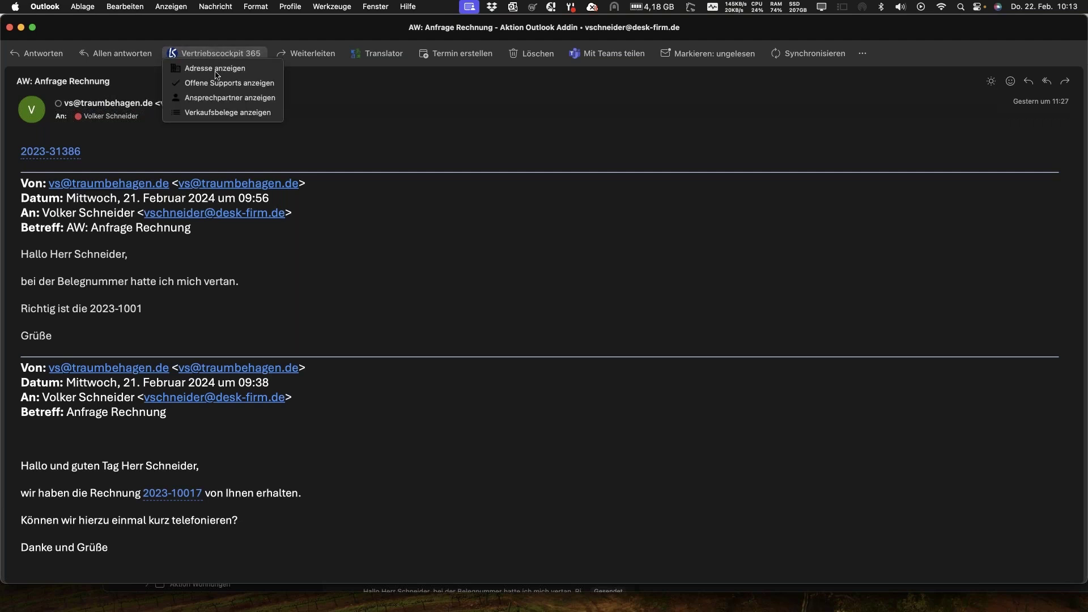
{"action": "left_click", "coordinate": [215, 114]}
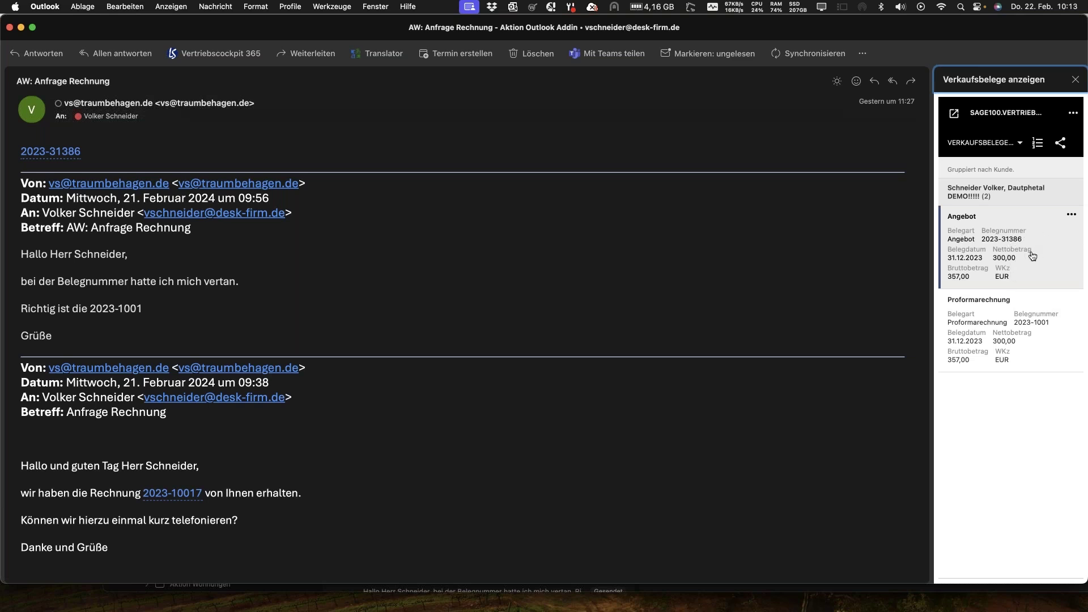
{"action": "left_click", "coordinate": [1071, 216]}
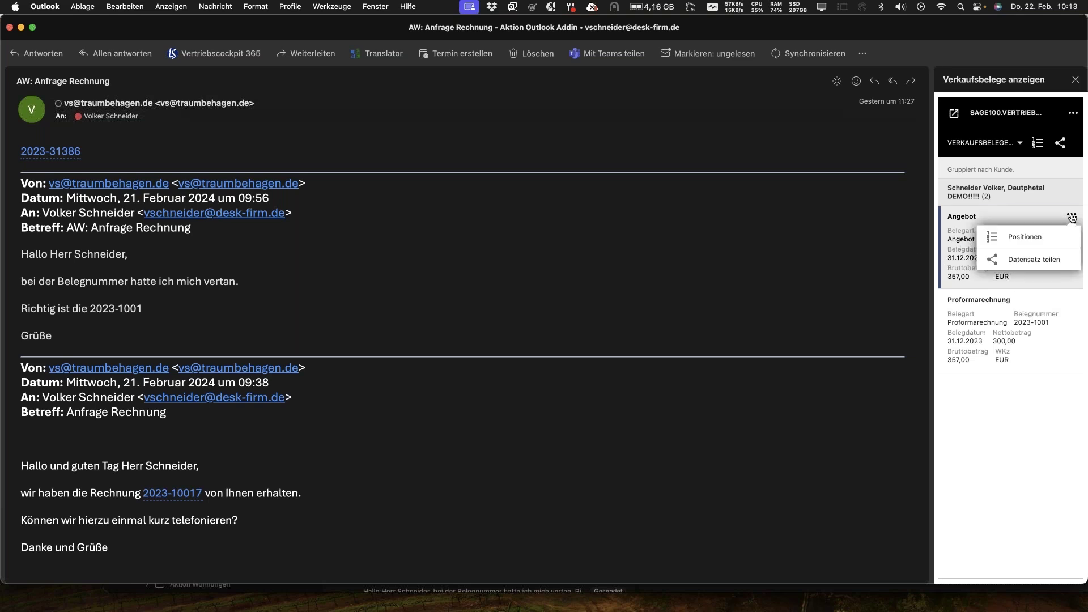
{"action": "left_click", "coordinate": [1025, 211]}
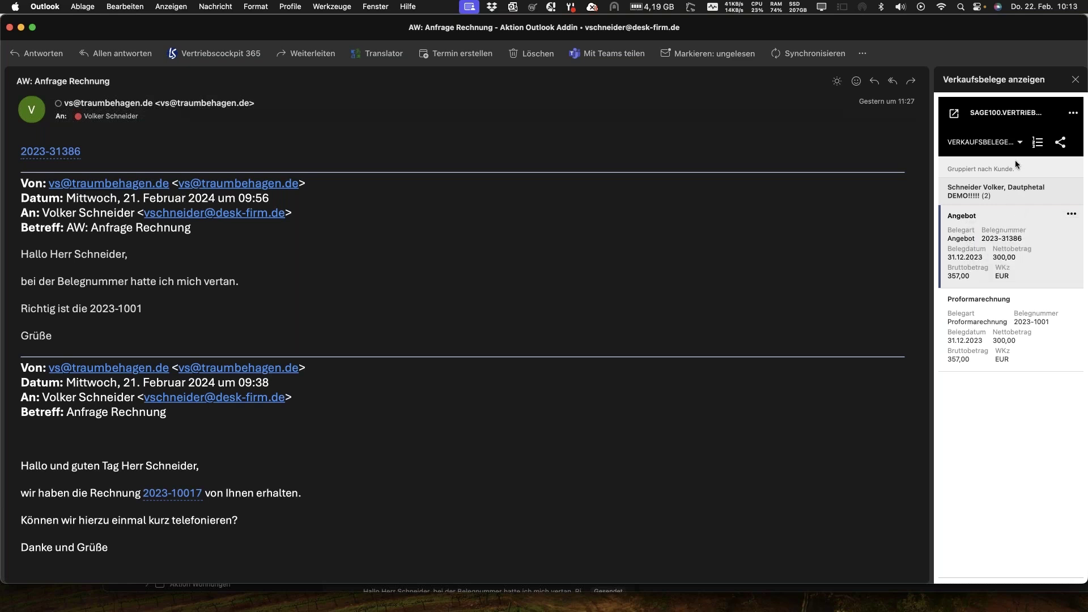
{"action": "left_click", "coordinate": [1028, 311]}
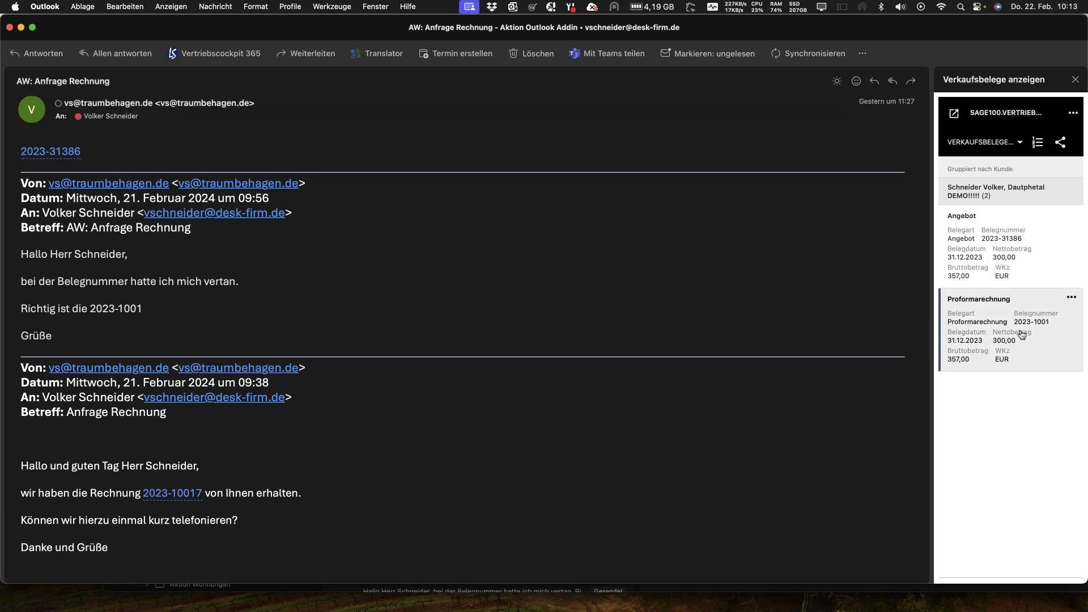
{"action": "left_click", "coordinate": [1071, 297]}
{"action": "left_click", "coordinate": [1026, 321]}
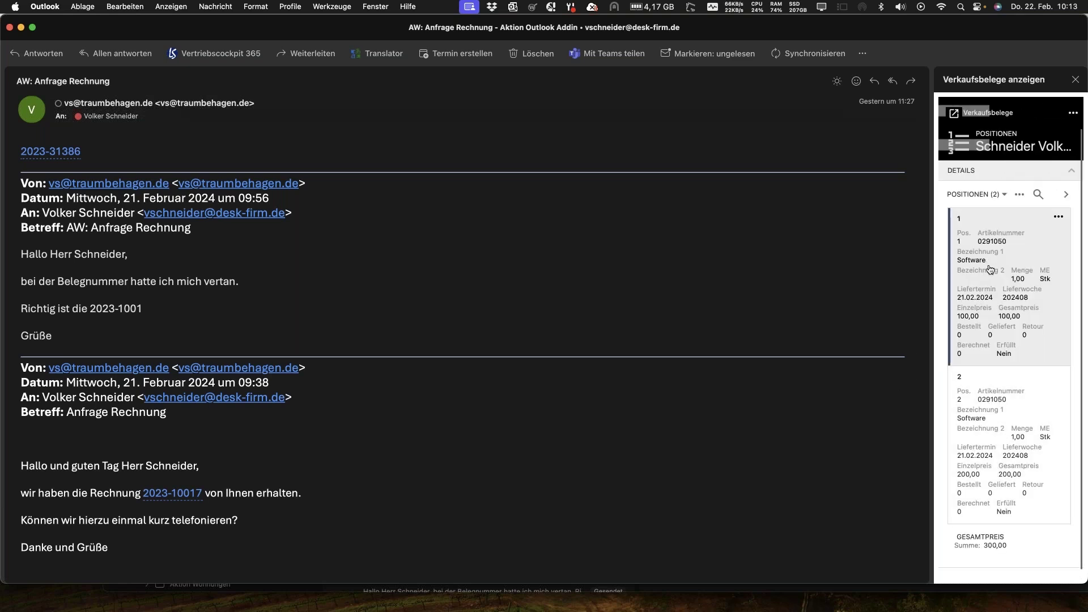
- Display the document's Positionen as a Tabelle and look across its columns
{"action": "left_click", "coordinate": [966, 172]}
{"action": "left_click", "coordinate": [966, 171]}
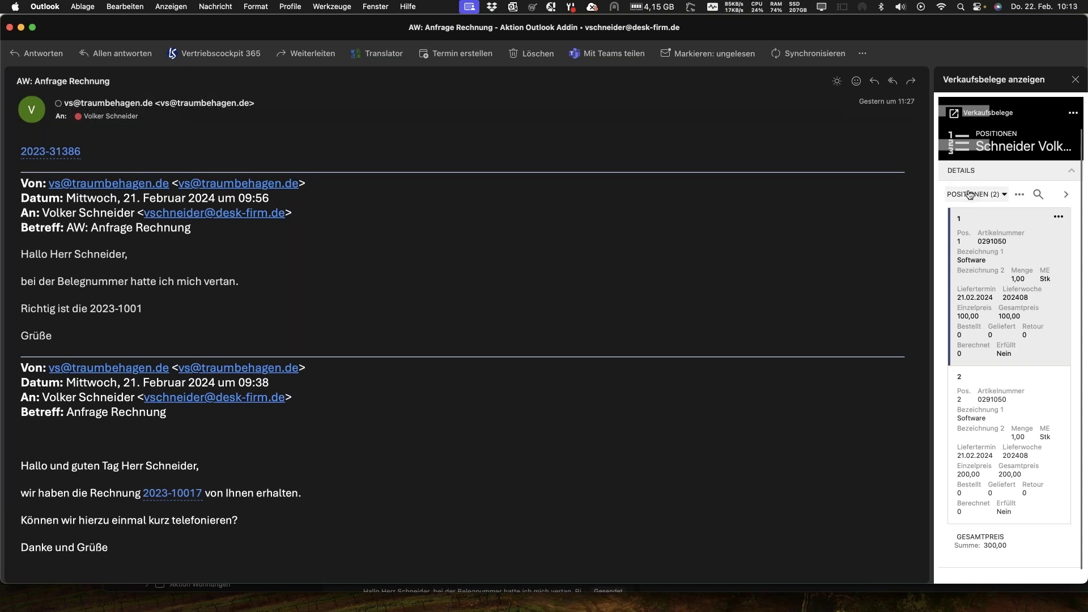
{"action": "left_click", "coordinate": [977, 194]}
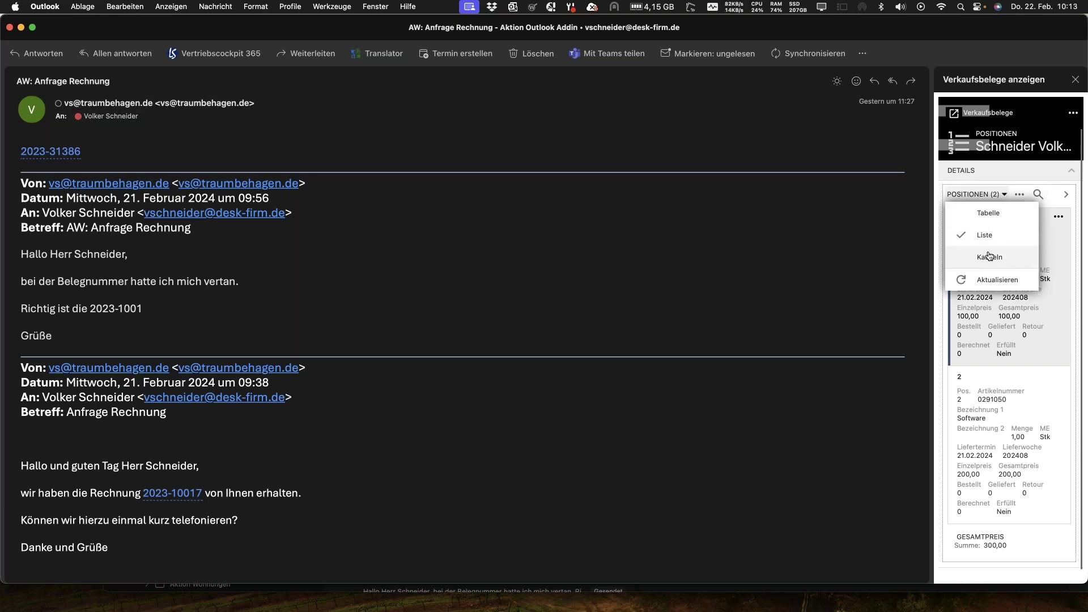
{"action": "left_click", "coordinate": [995, 214]}
{"action": "left_click_drag", "start_coordinate": [954, 283], "coordinate": [934, 269]}
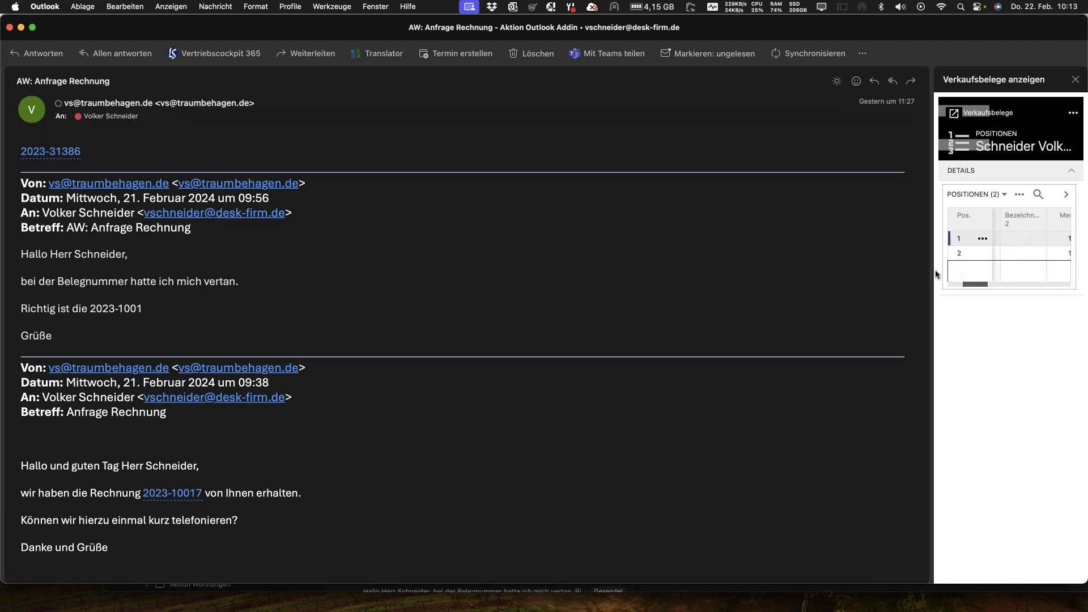
- Switch the document's Positionen to the Kacheln view and collapse the Details section
{"action": "left_click", "coordinate": [973, 194]}
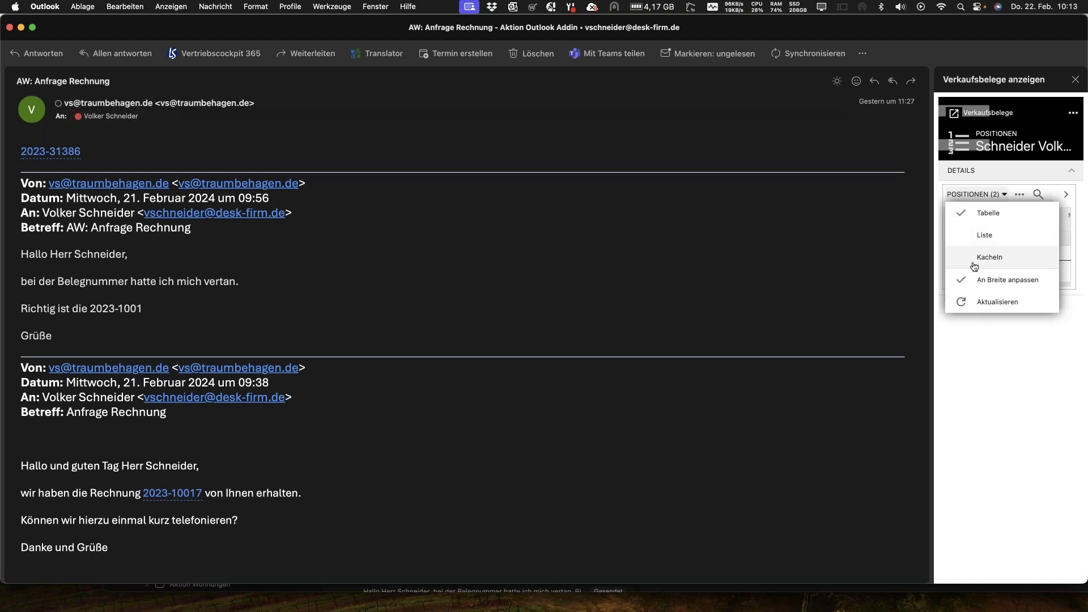
{"action": "left_click", "coordinate": [975, 259]}
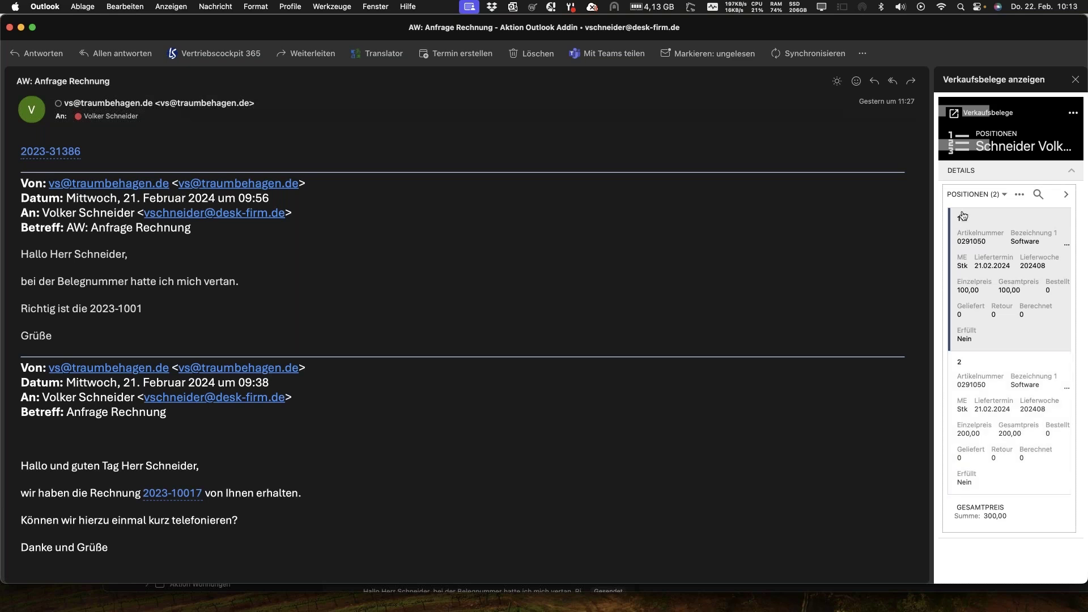
{"action": "left_click", "coordinate": [990, 195]}
{"action": "left_click", "coordinate": [997, 168]}
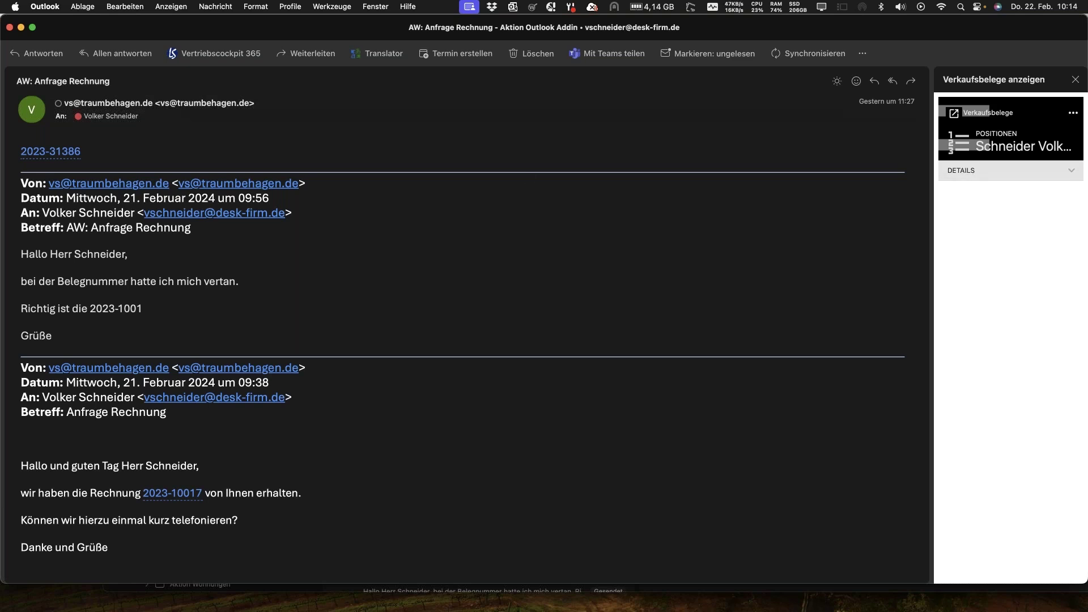
- Show the sender's address again, view its Umsätze, and open the address list in the full browser view
{"action": "left_click", "coordinate": [238, 53]}
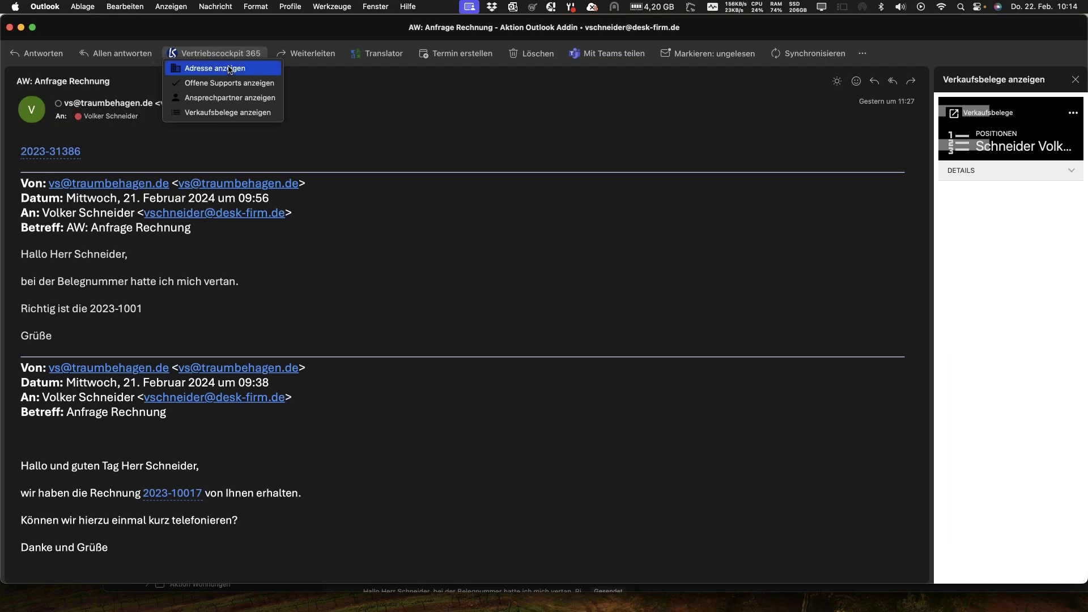
{"action": "left_click", "coordinate": [229, 64]}
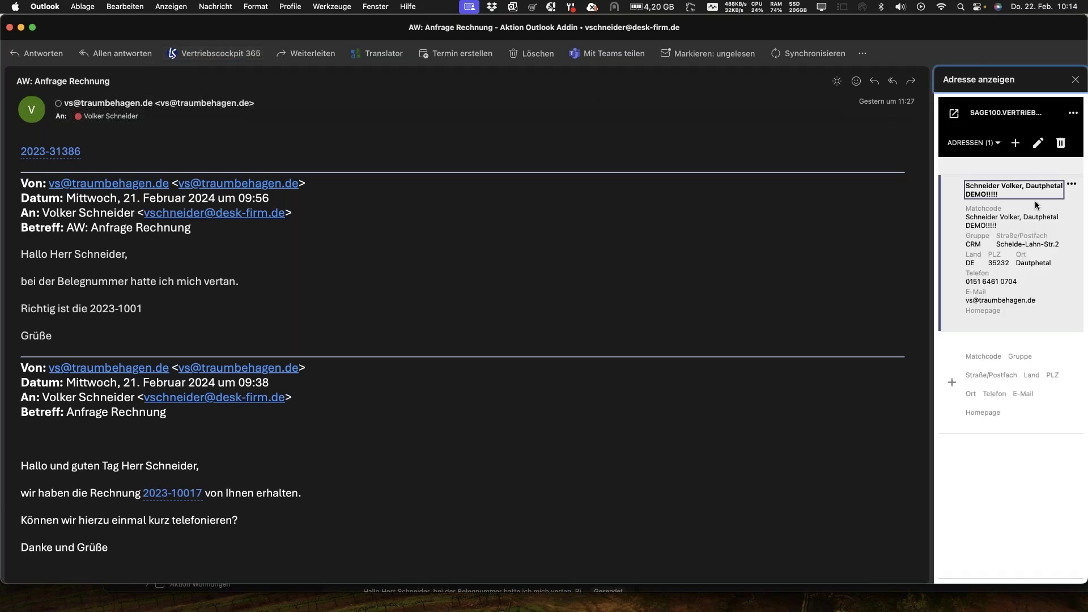
{"action": "left_click", "coordinate": [1071, 185]}
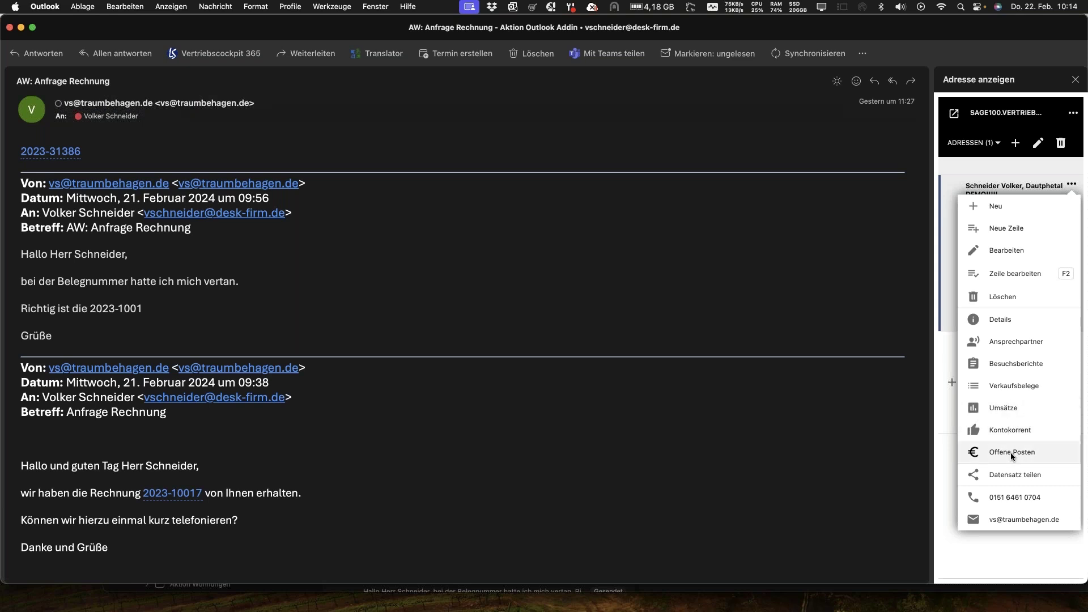
{"action": "left_click", "coordinate": [1000, 408]}
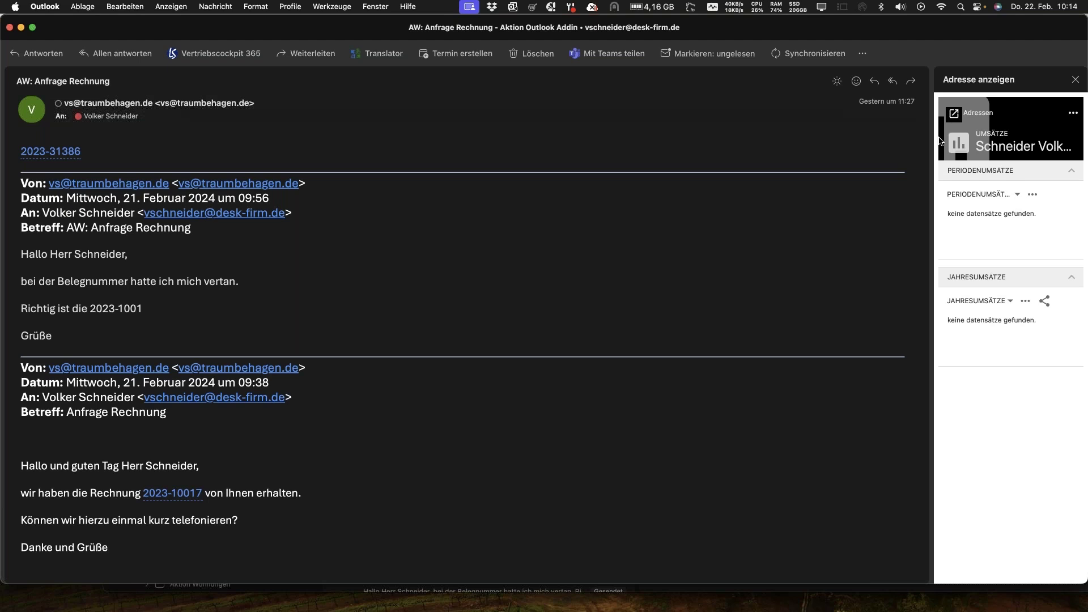
{"action": "left_click", "coordinate": [953, 115]}
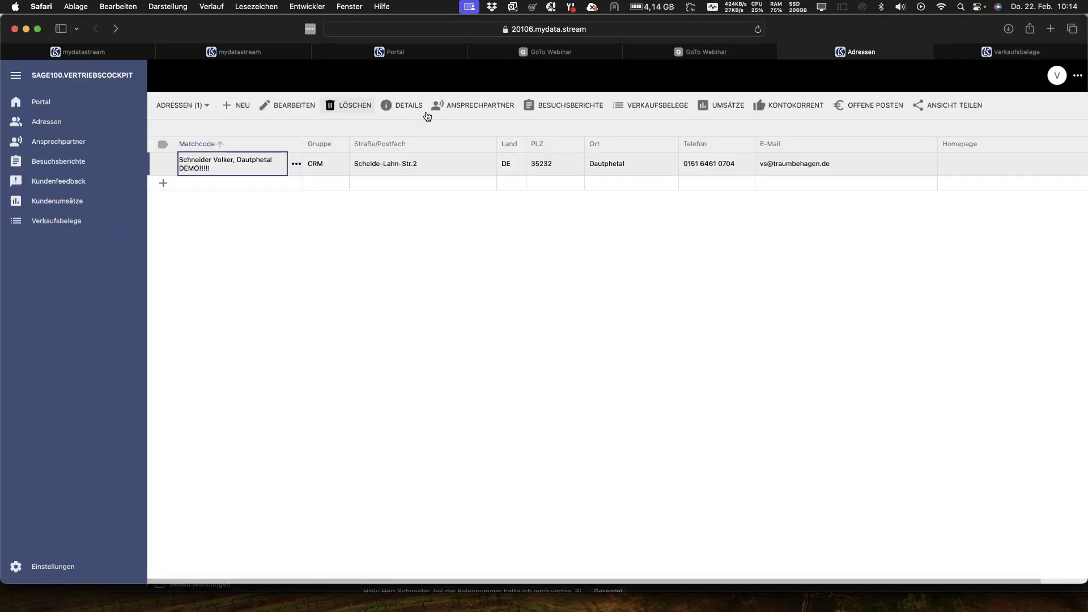
- View the address's Umsätze in the full browser view, close them, return to the Portal and minimize the browser
{"action": "left_click", "coordinate": [722, 105]}
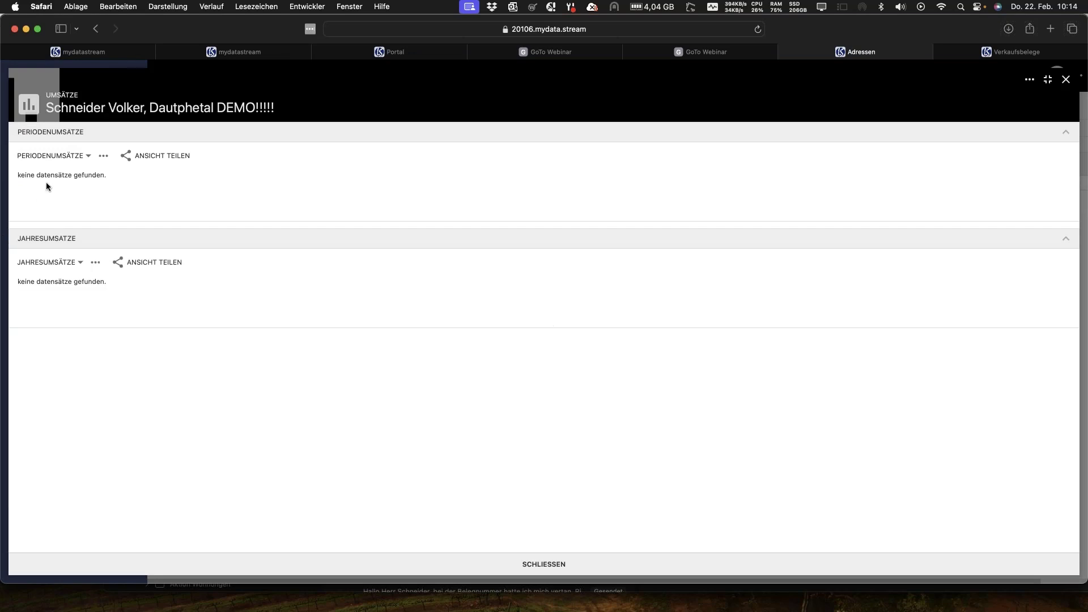
{"action": "left_click", "coordinate": [552, 565]}
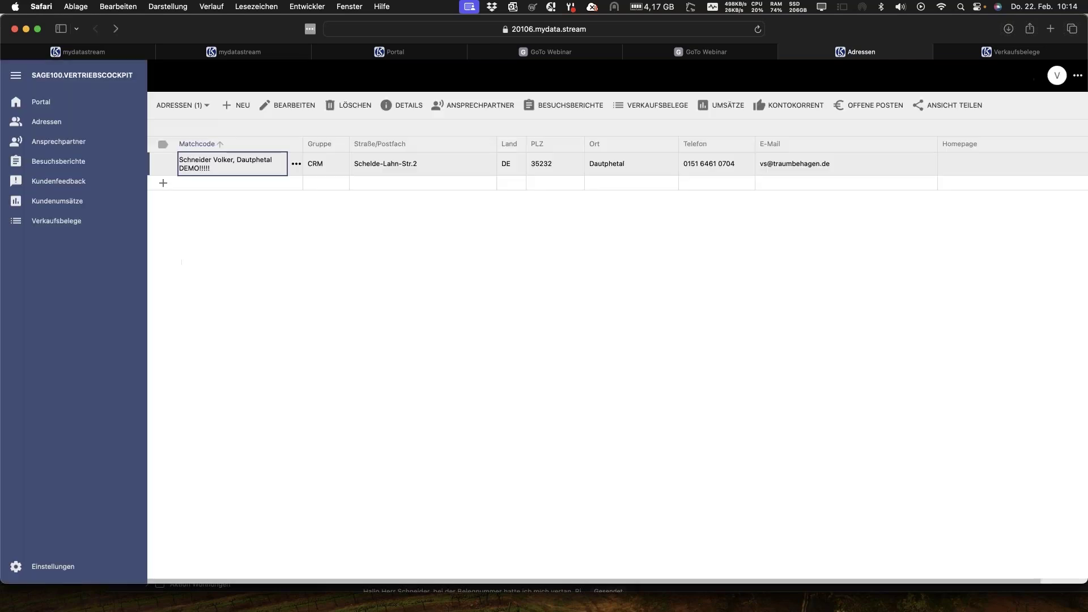
{"action": "left_click", "coordinate": [41, 102]}
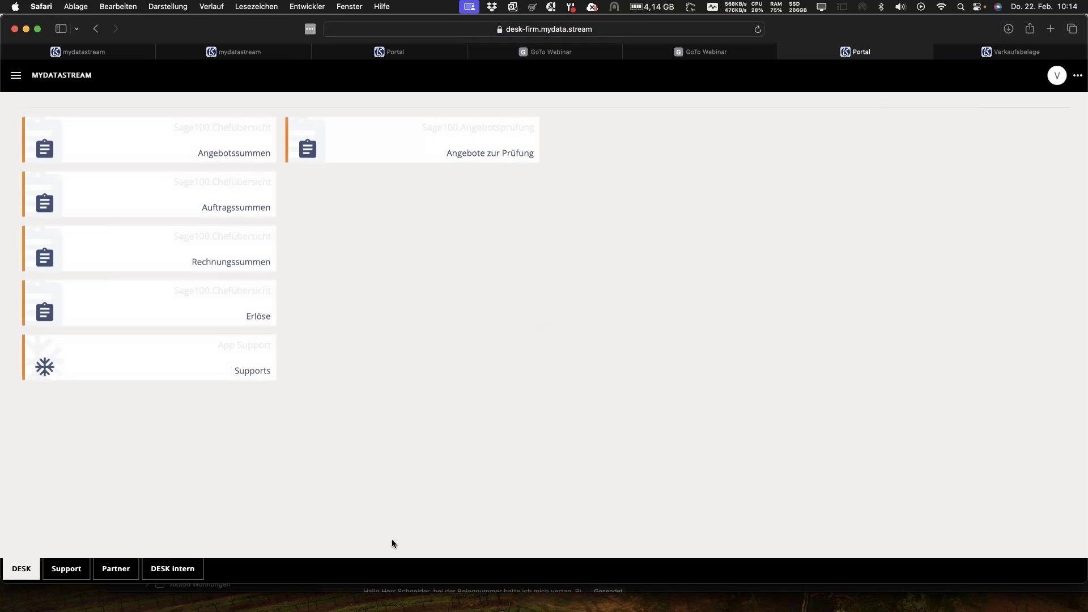
{"action": "left_click", "coordinate": [26, 28]}
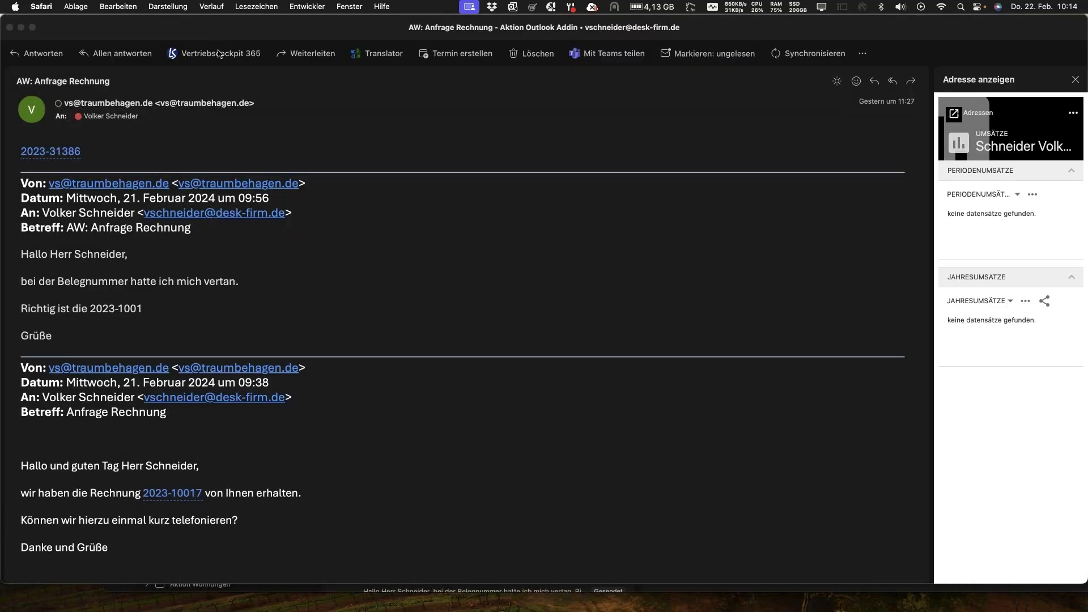
- Show the sender's address from the mail with Vertriebscockpit 365 and open the portal in the browser
{"action": "left_click", "coordinate": [221, 53]}
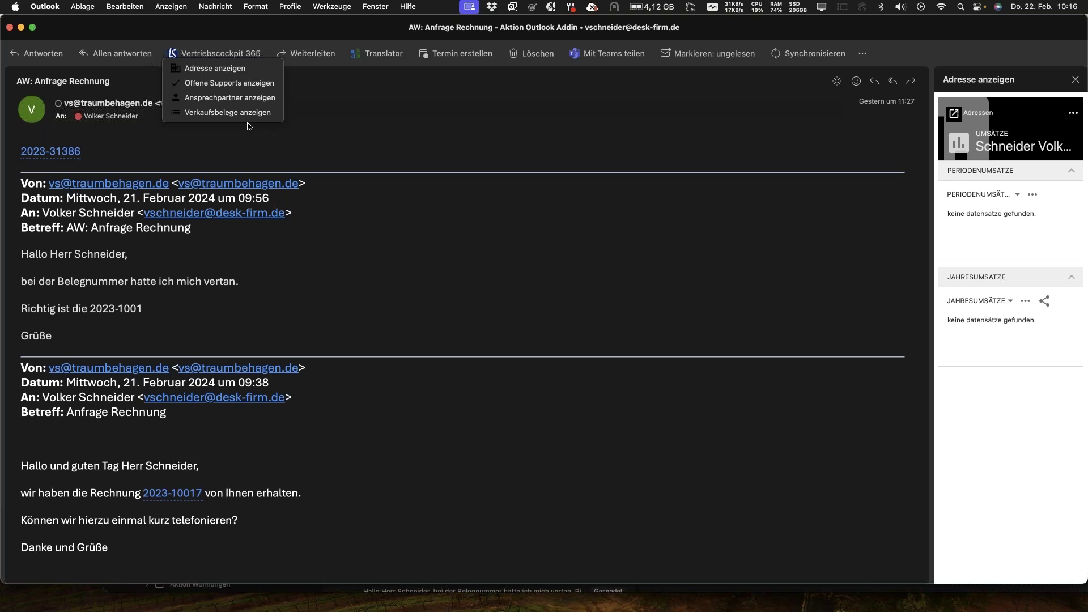
{"action": "left_click", "coordinate": [227, 69]}
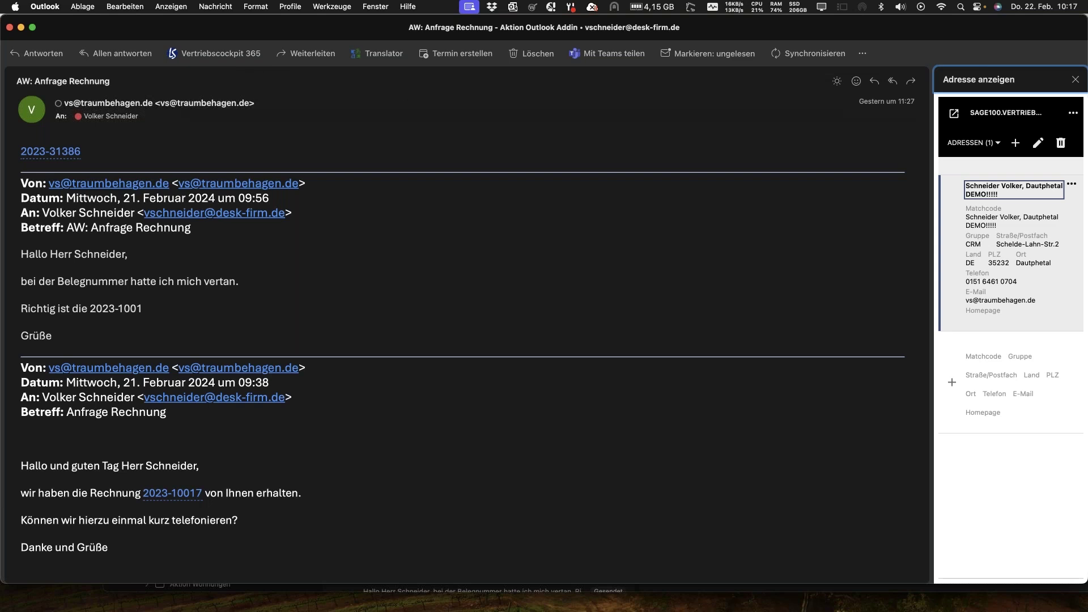
{"action": "left_click", "coordinate": [956, 115]}
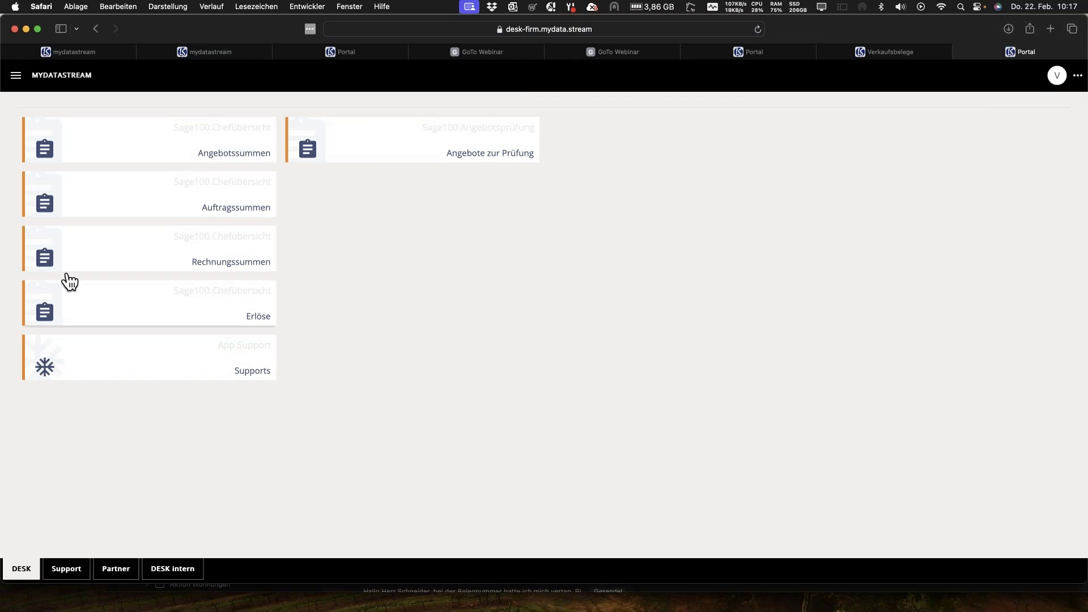
- Examine the apps and views in the portal's navigation menu from Berechtigungen through Sage100.Vertriebscockpit, then collapse the menu
{"action": "left_click", "coordinate": [17, 76]}
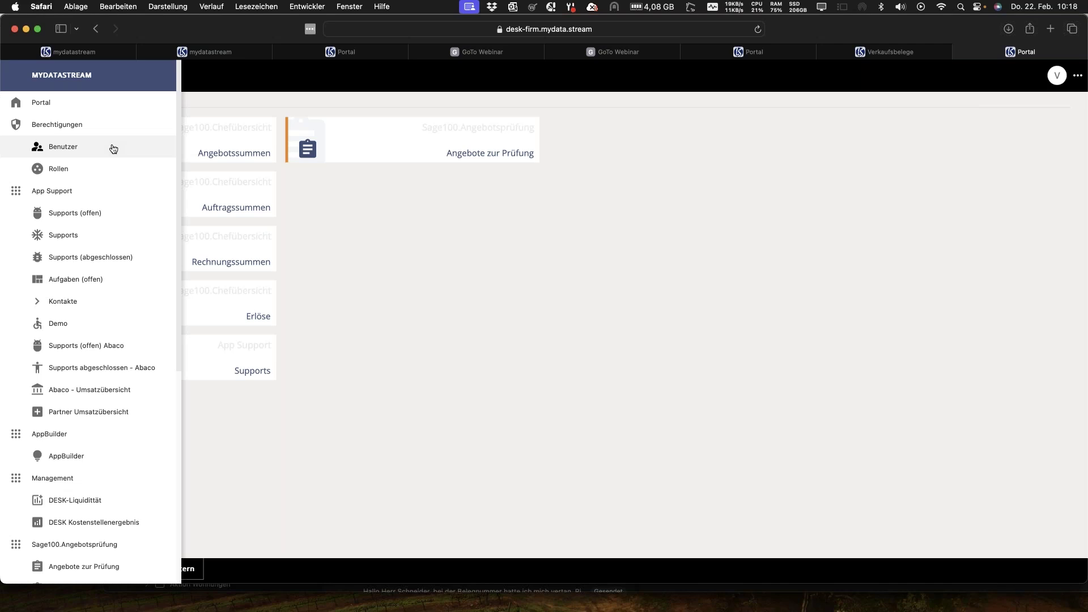
{"action": "scroll", "coordinate": [111, 146], "scroll_direction": "down", "scroll_amount": 1}
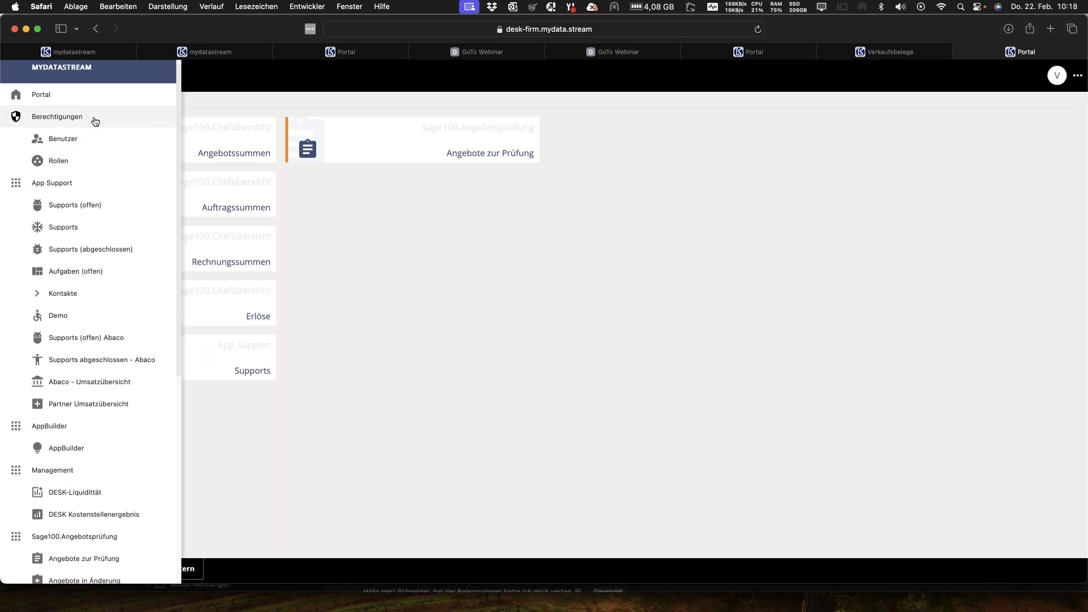
{"action": "scroll", "coordinate": [76, 92], "scroll_direction": "up", "scroll_amount": 1}
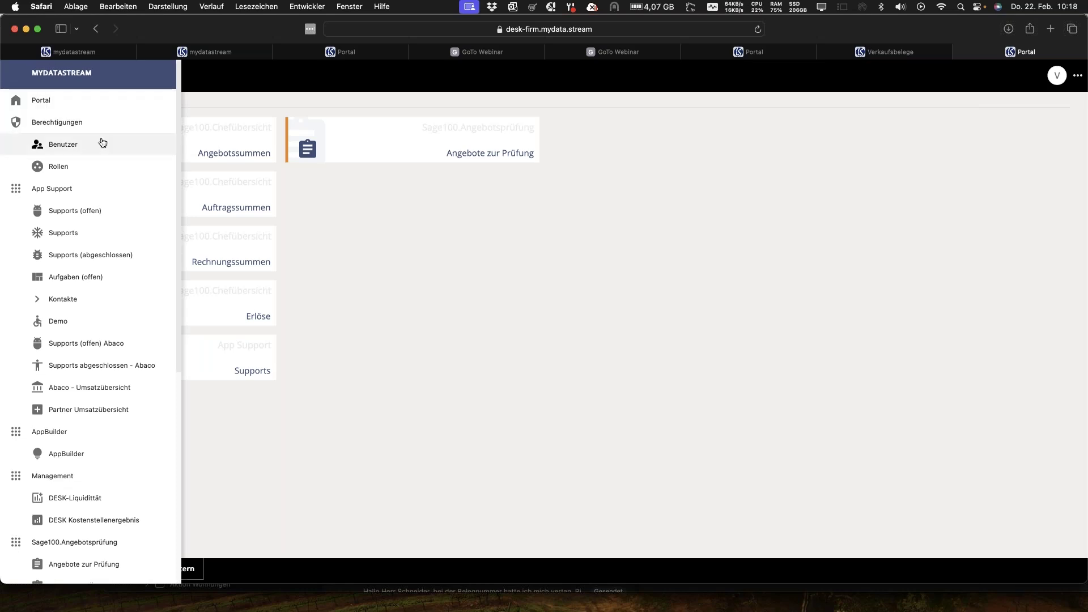
{"action": "scroll", "coordinate": [99, 501], "scroll_direction": "down", "scroll_amount": 5}
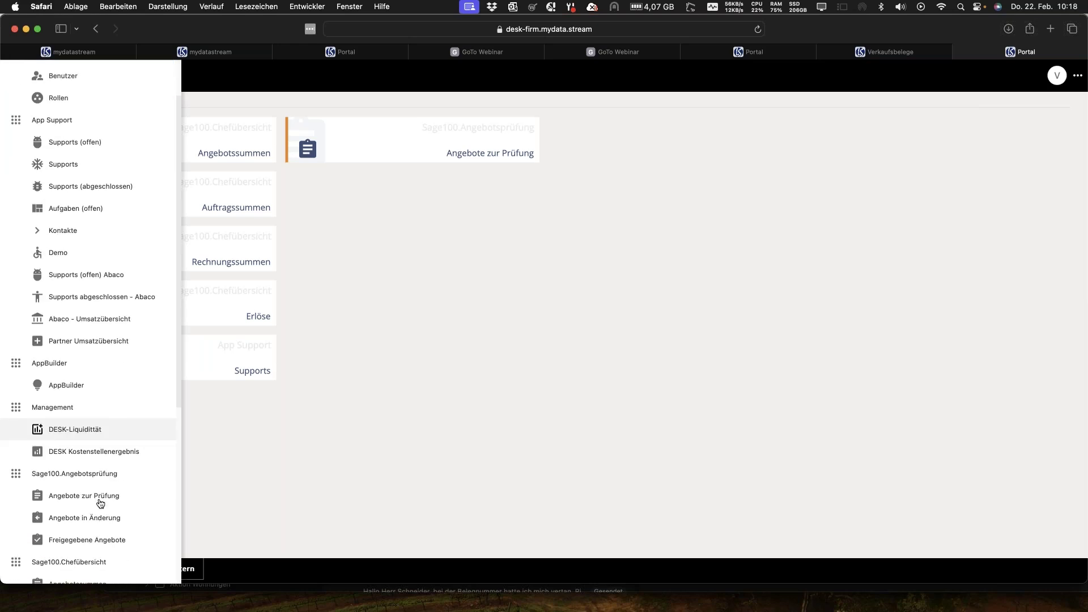
{"action": "scroll", "coordinate": [100, 503], "scroll_direction": "down", "scroll_amount": 7}
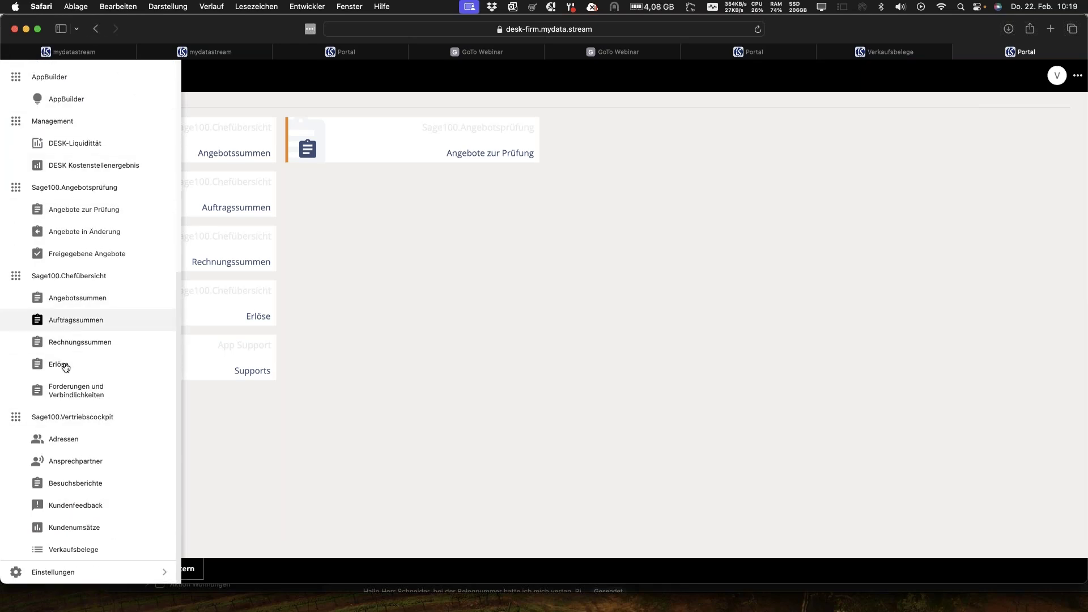
{"action": "scroll", "coordinate": [97, 454], "scroll_direction": "up", "scroll_amount": 1}
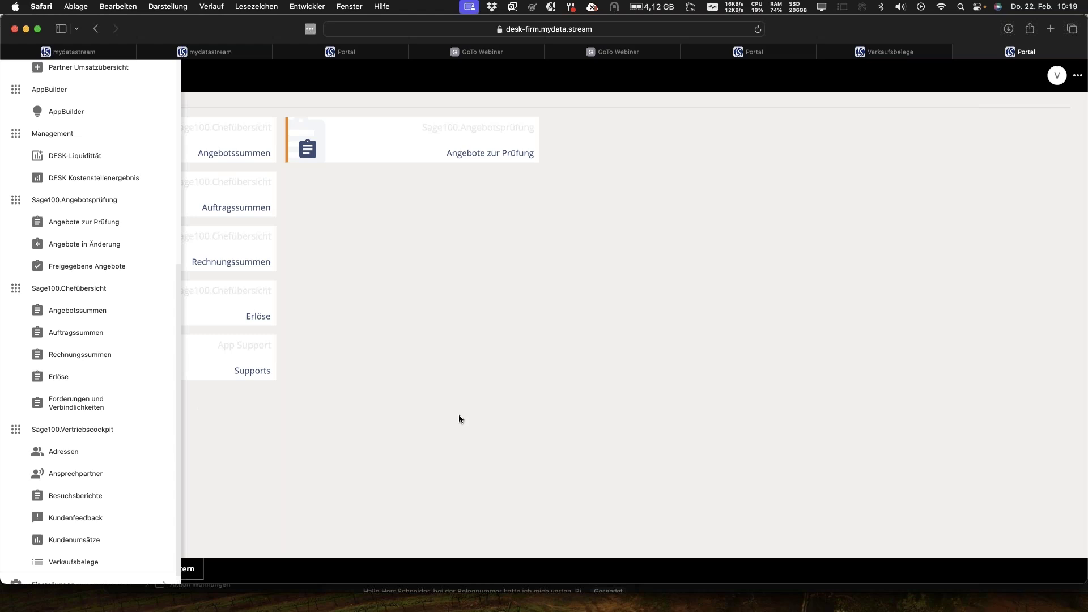
{"action": "scroll", "coordinate": [121, 514], "scroll_direction": "down", "scroll_amount": 1}
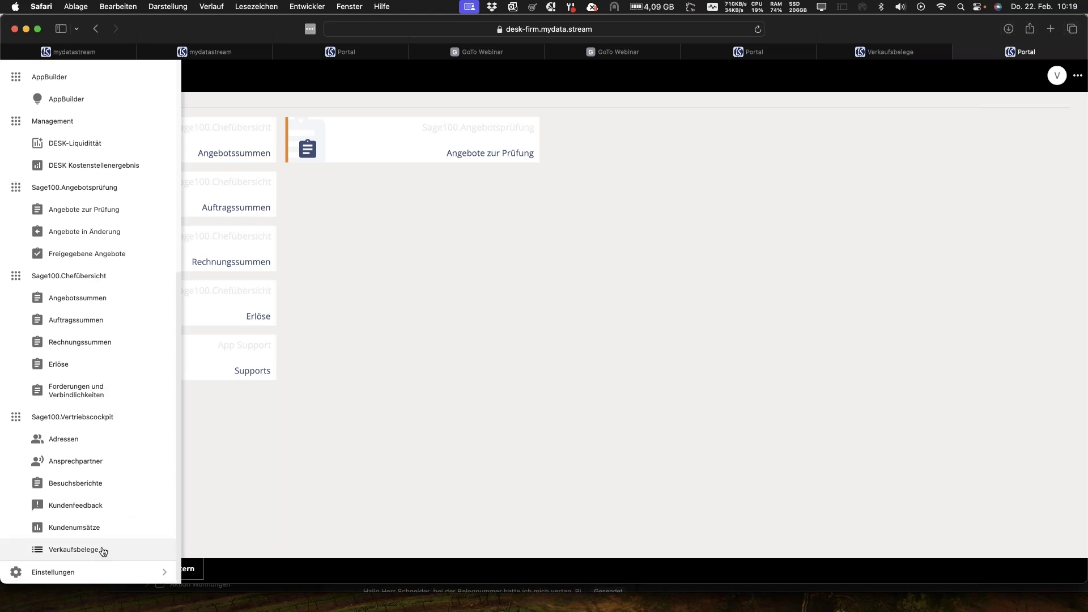
{"action": "scroll", "coordinate": [120, 482], "scroll_direction": "up", "scroll_amount": 10}
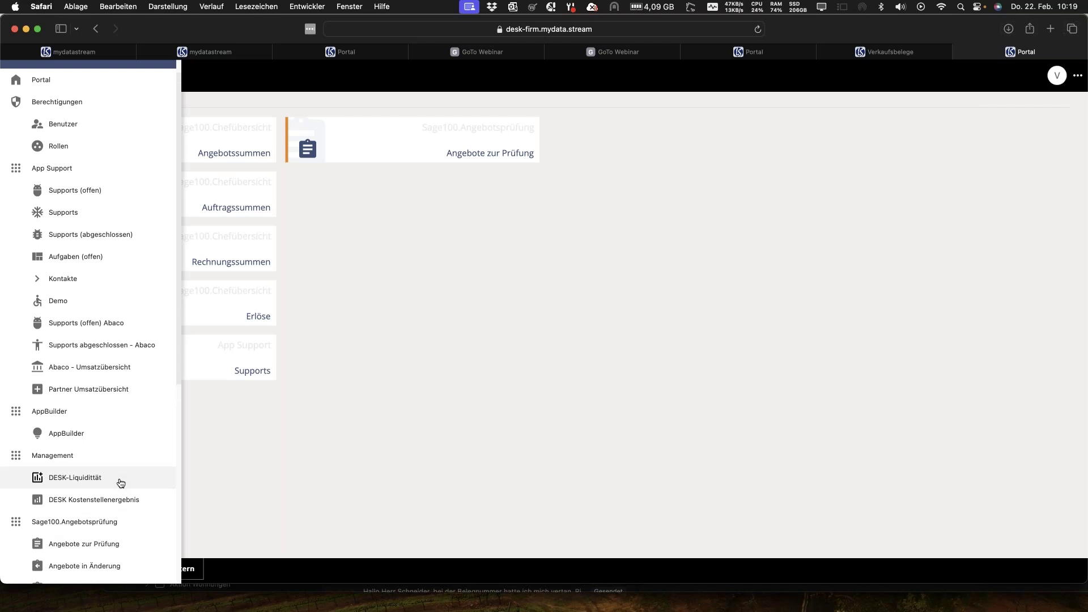
{"action": "scroll", "coordinate": [120, 453], "scroll_direction": "up", "scroll_amount": 2}
{"action": "left_click", "coordinate": [192, 166]}
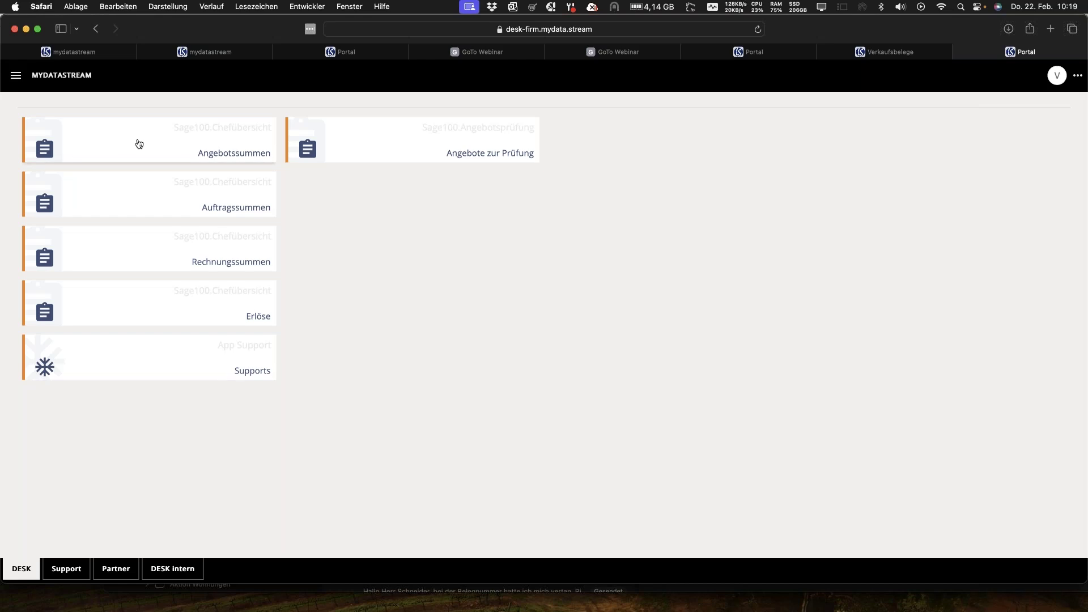
- Return to the Outlook mail and review the commands offered by the Vertriebscockpit 365 add-in
{"action": "left_click", "coordinate": [26, 30]}
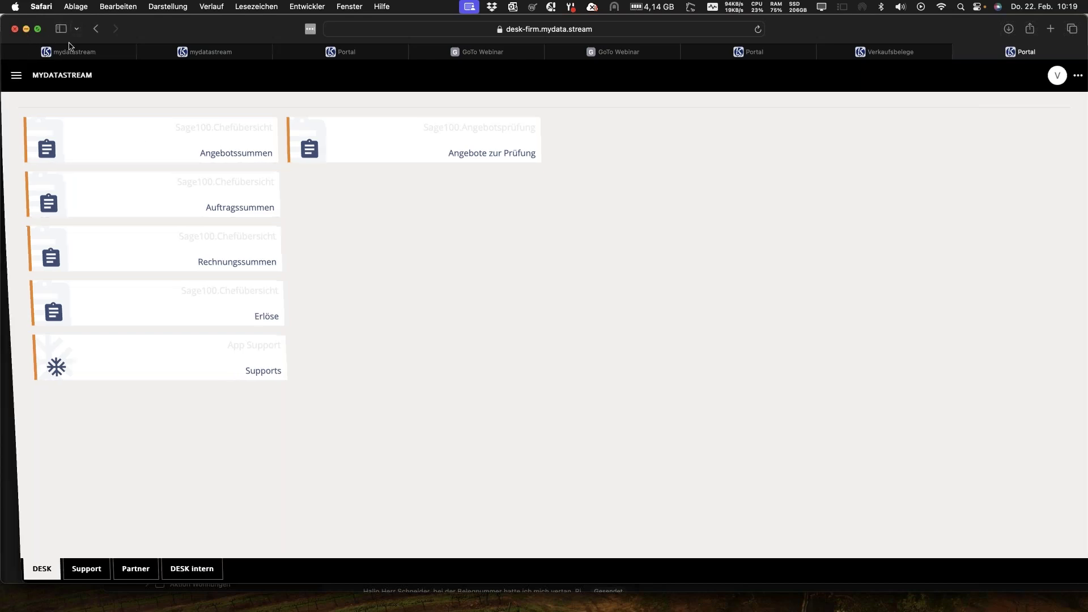
{"action": "left_click", "coordinate": [171, 54]}
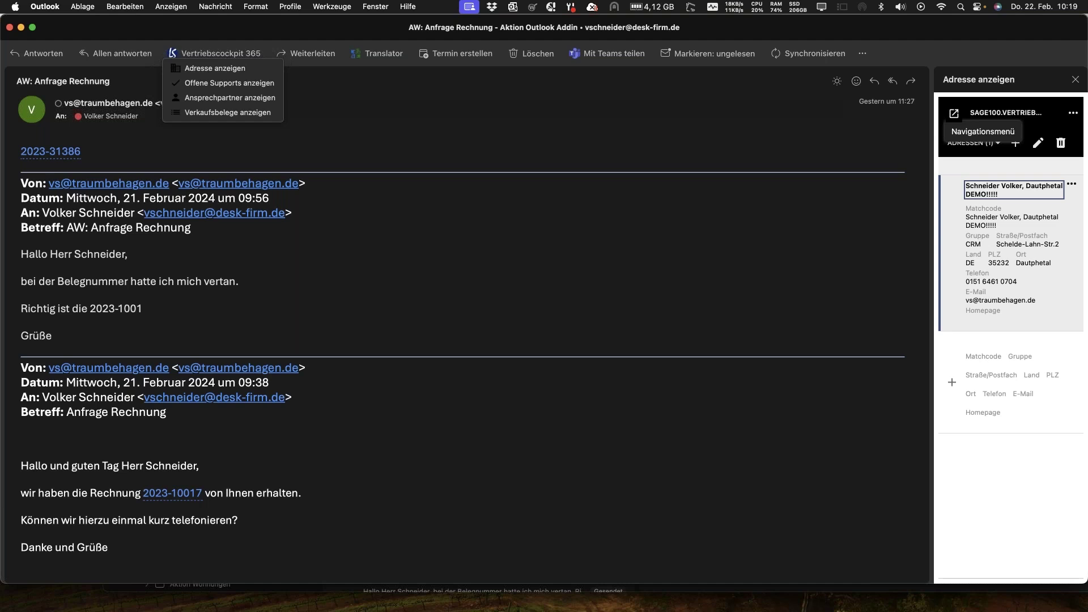
{"action": "key", "text": "Escape"}
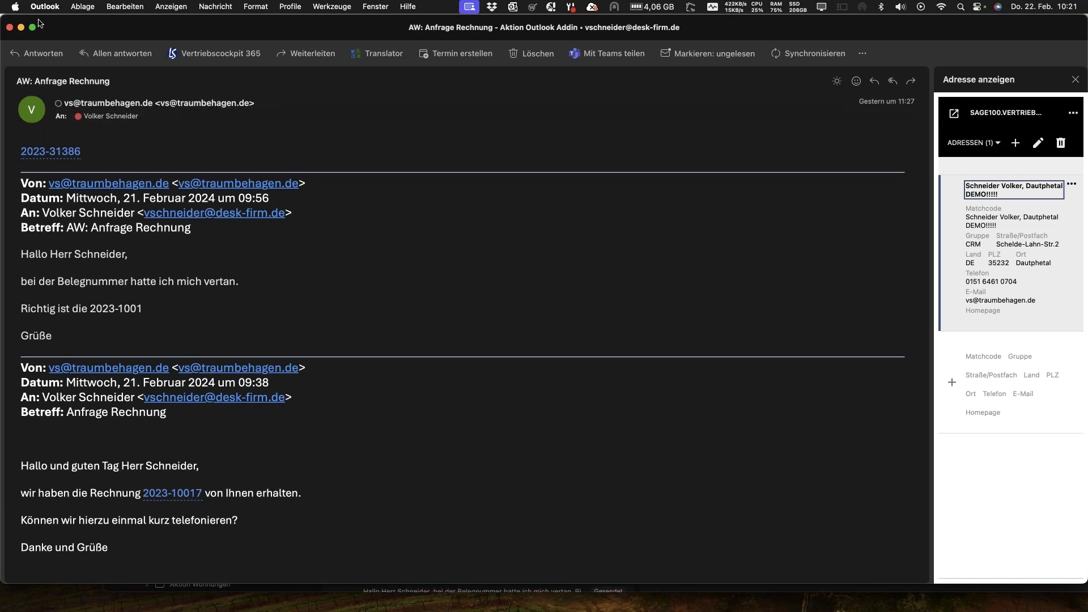
- Minimize the mail window and the main Outlook window and switch to the mydatastream portal in Safari
{"action": "left_click", "coordinate": [21, 28]}
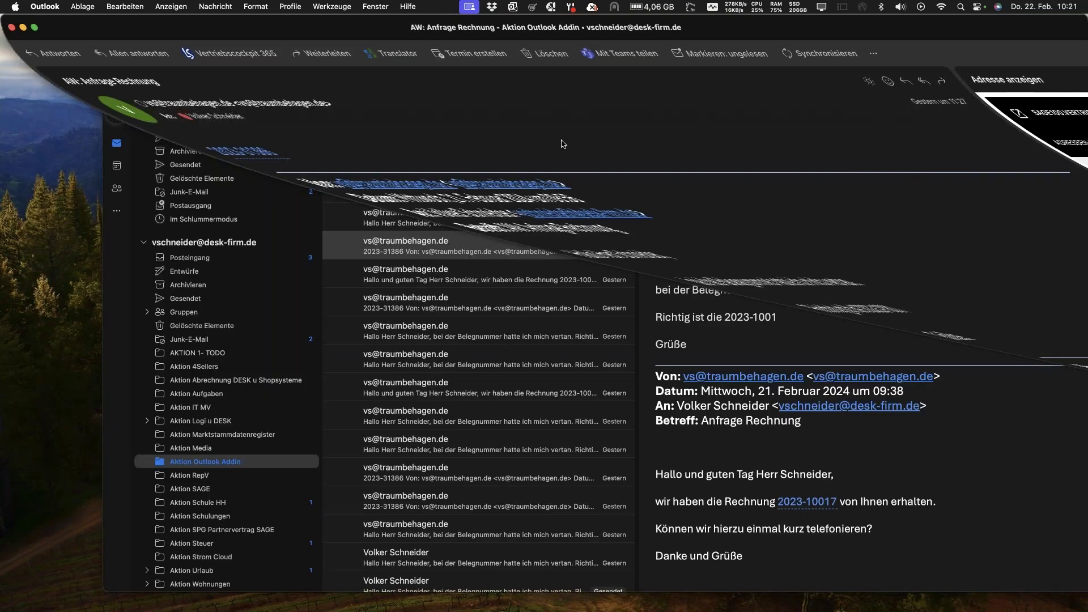
{"action": "mouse_move", "coordinate": [133, 38]}
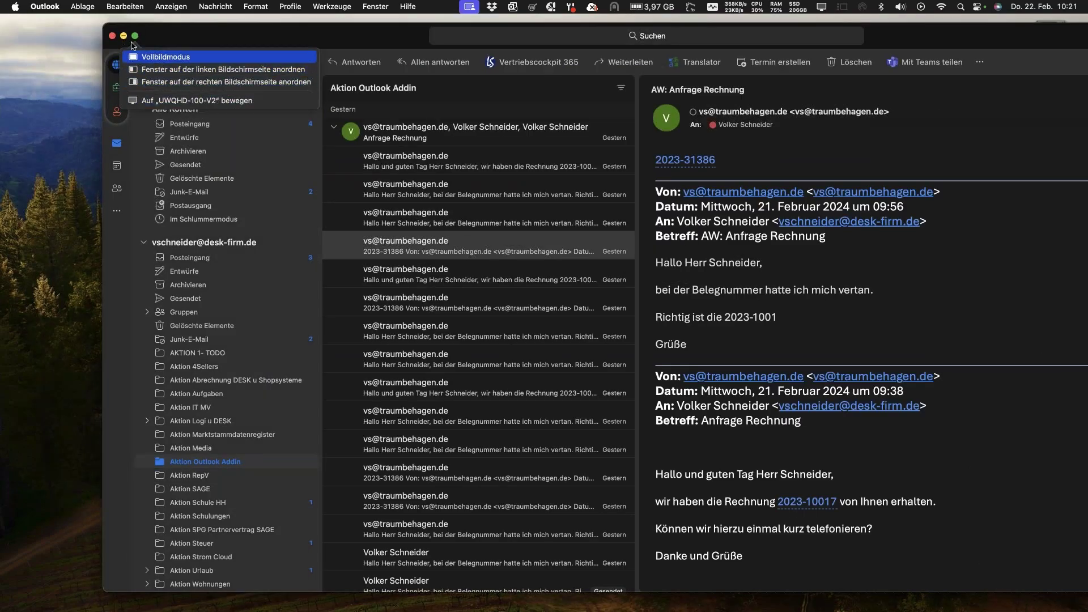
{"action": "left_click", "coordinate": [124, 37]}
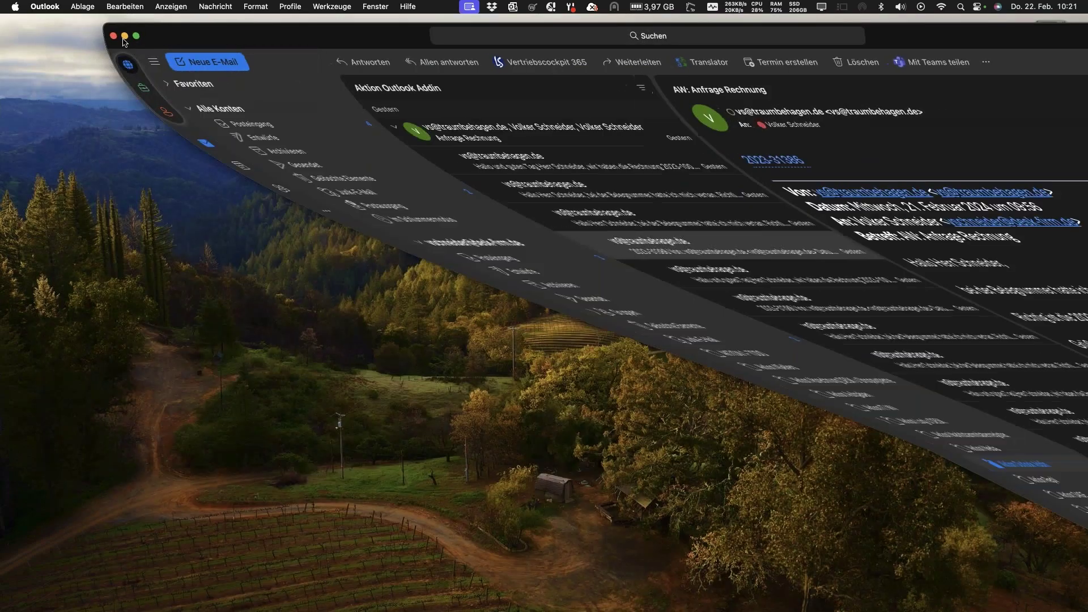
{"action": "left_click", "coordinate": [152, 596]}
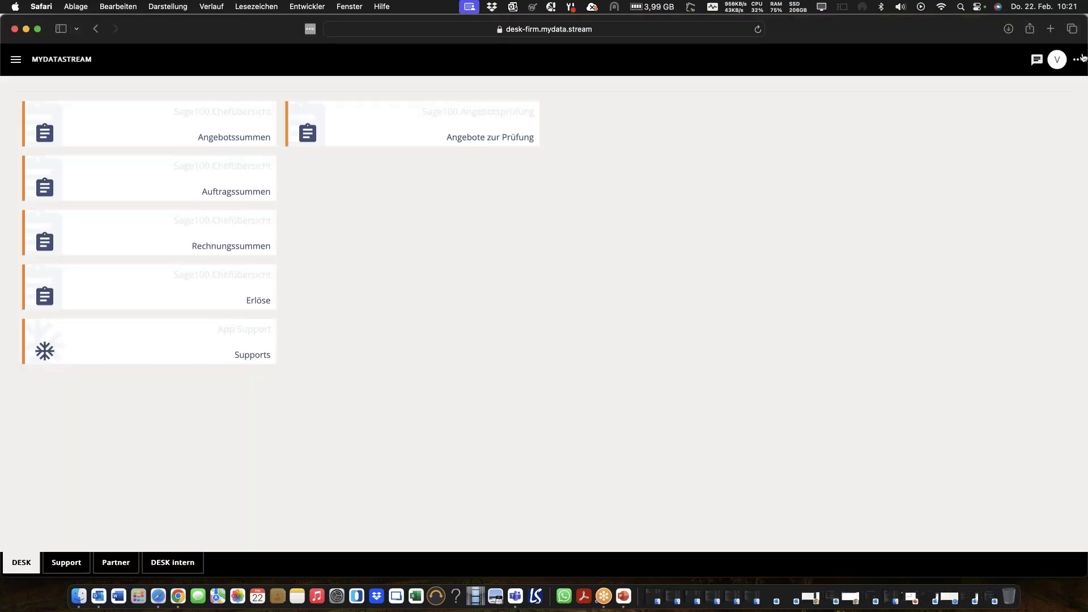
- Sign out of the mydatastream portal and open lsdfbusinessportale.mydata.stream in the same window
{"action": "left_click", "coordinate": [1057, 59]}
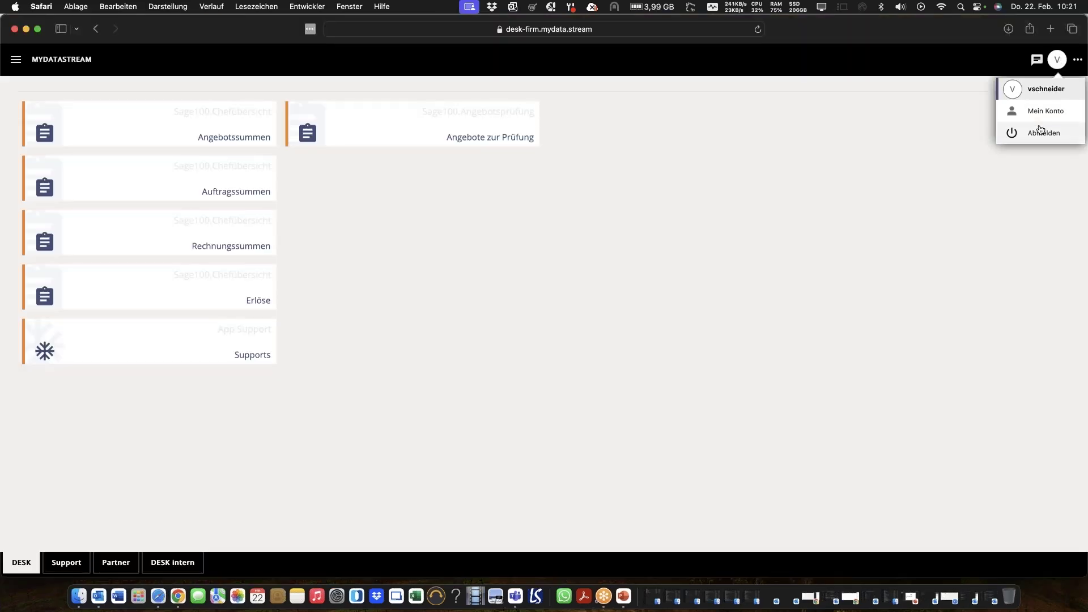
{"action": "left_click", "coordinate": [1045, 134]}
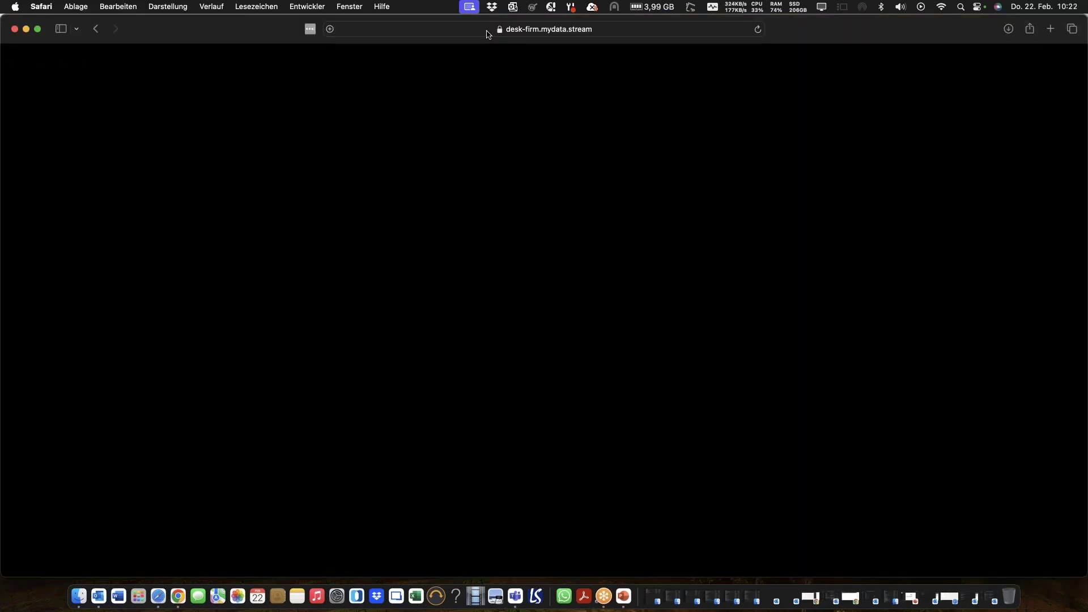
{"action": "left_click", "coordinate": [496, 29]}
{"action": "type", "text": "lsdfbusinessportale"}
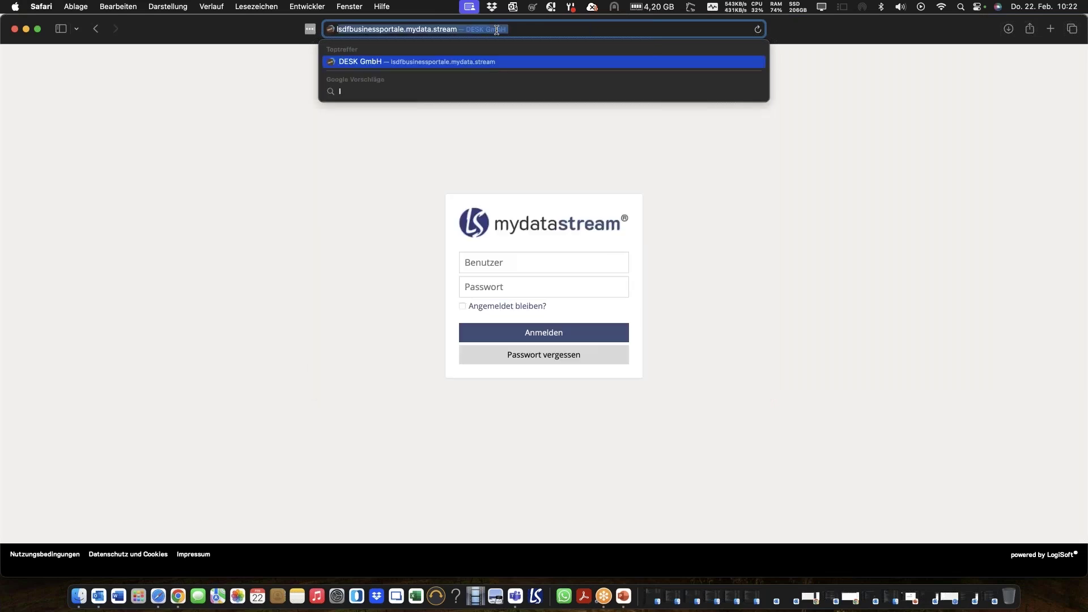
{"action": "key", "text": "Return"}
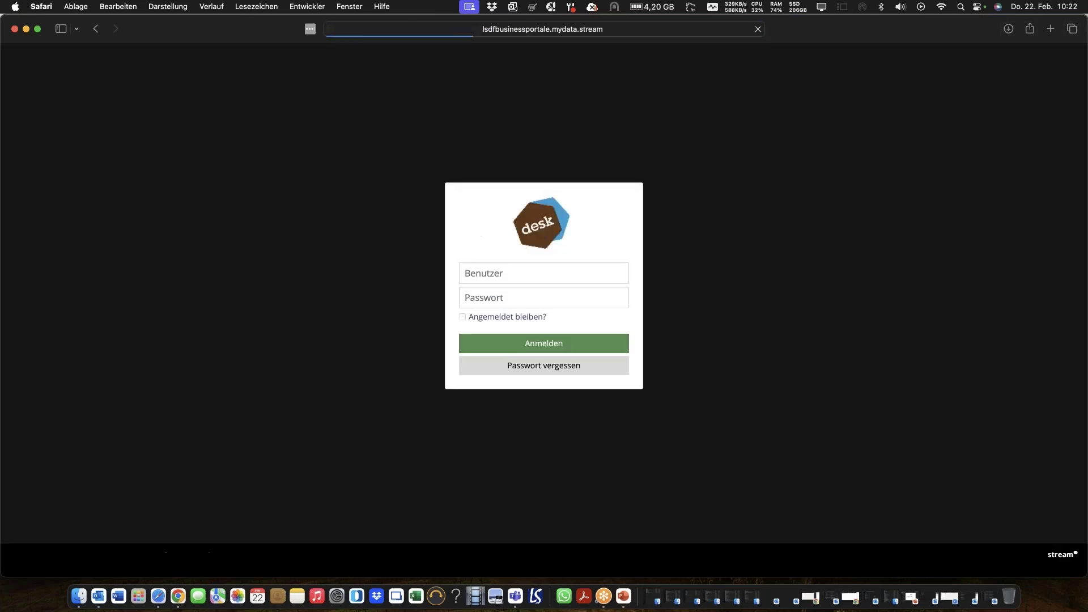
- Fill in the saved user name and password, enable Angemeldet bleiben and sign in to the DESK portal
{"action": "left_click", "coordinate": [531, 271]}
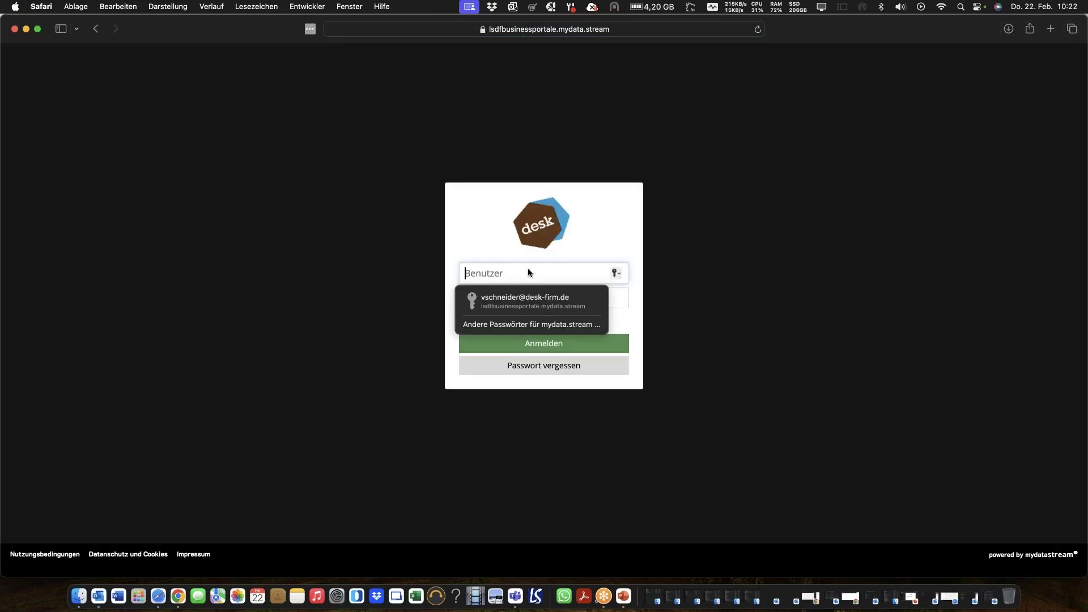
{"action": "left_click", "coordinate": [487, 300]}
{"action": "left_click", "coordinate": [478, 317]}
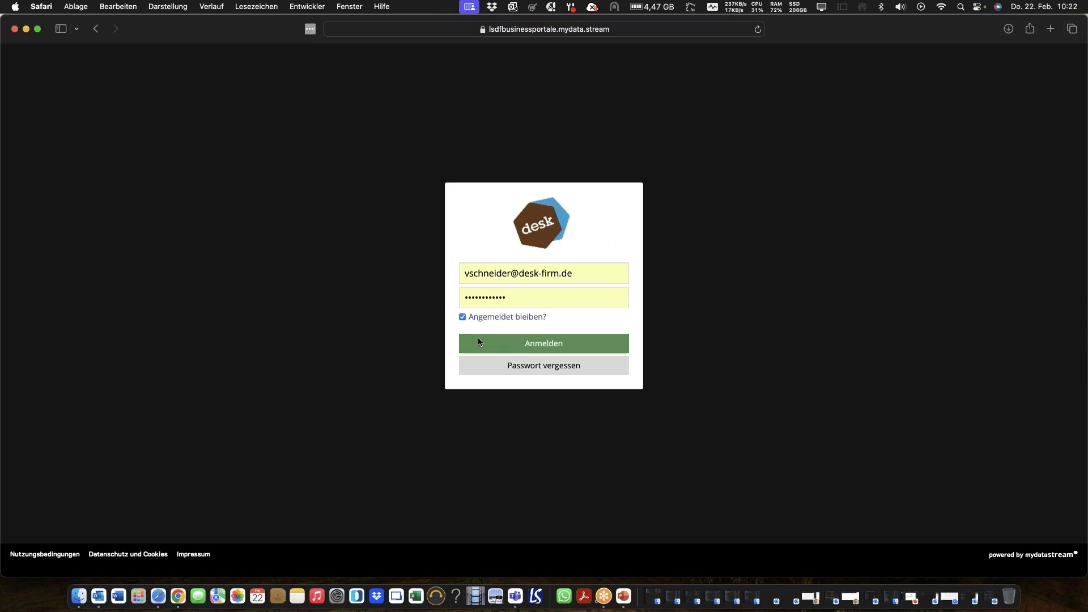
{"action": "left_click", "coordinate": [478, 339]}
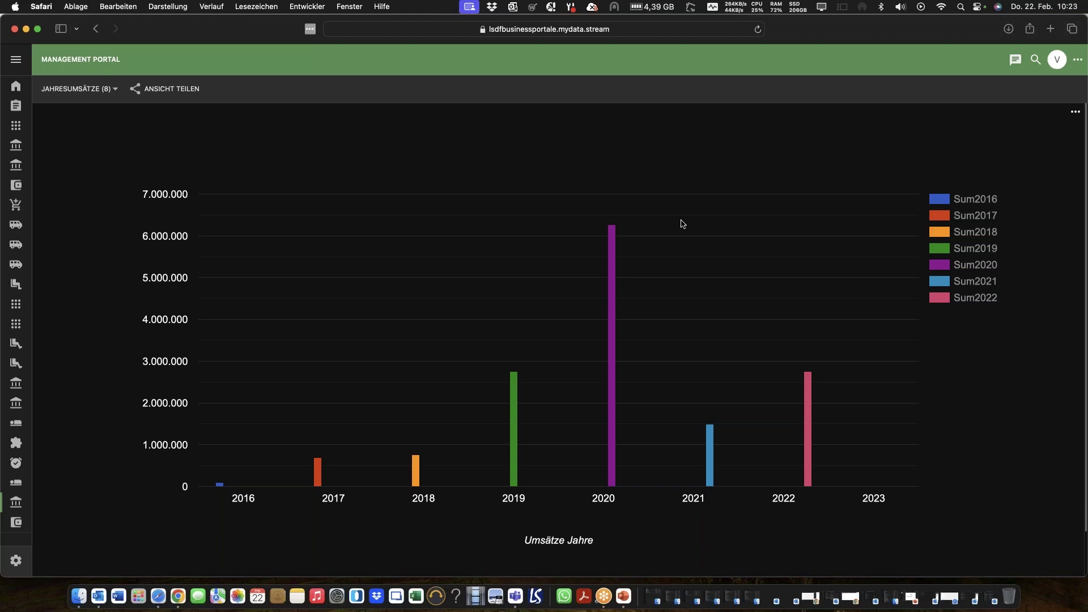
- Go back from the Jahresumsätze chart to the mydatastream login page and minimize the browser window
{"action": "left_click", "coordinate": [94, 30]}
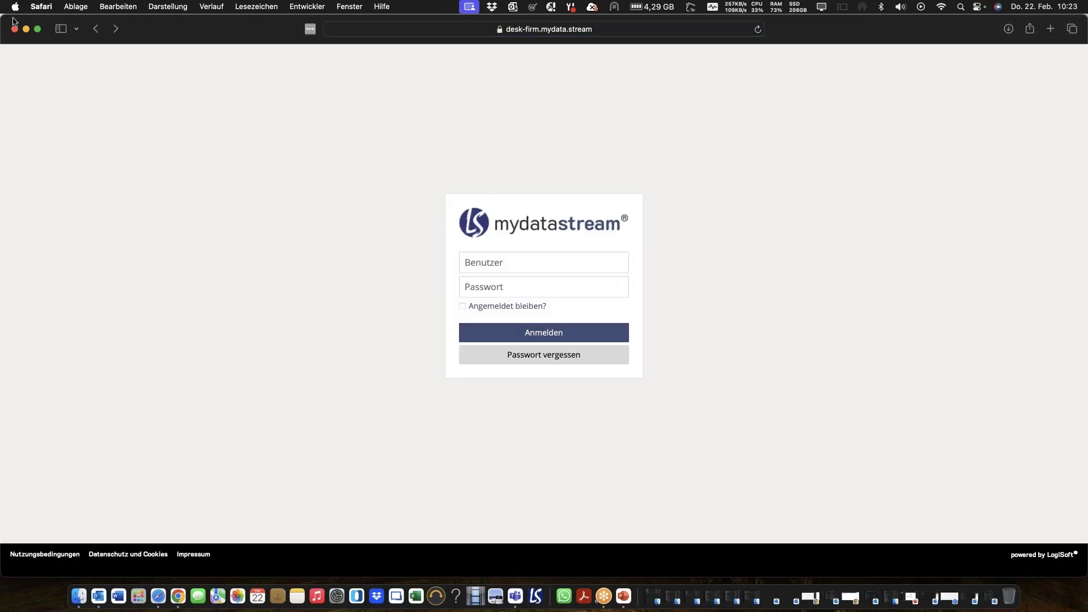
{"action": "left_click", "coordinate": [25, 31]}
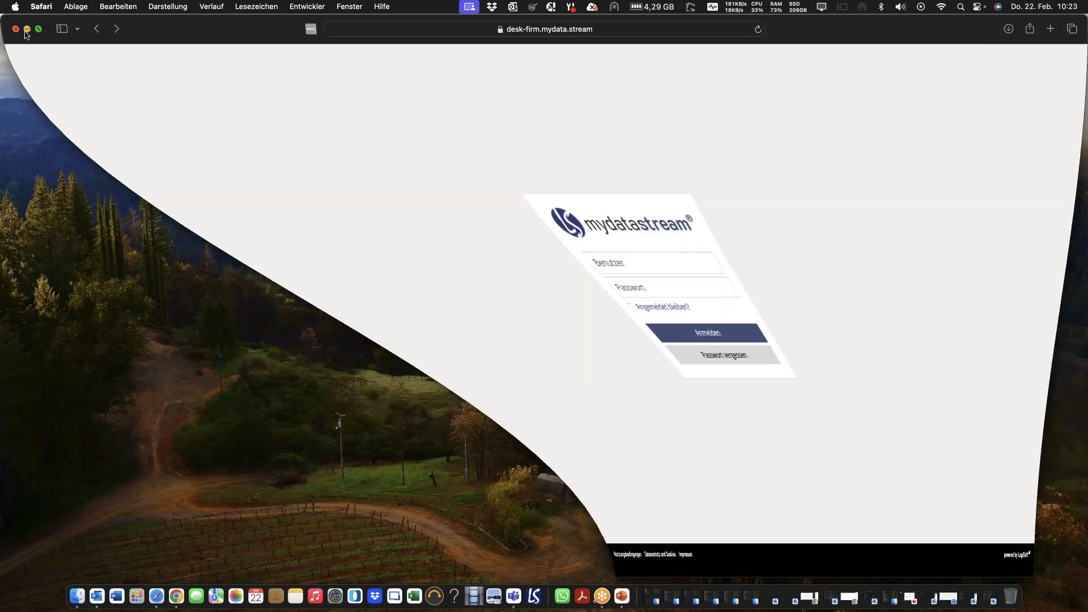